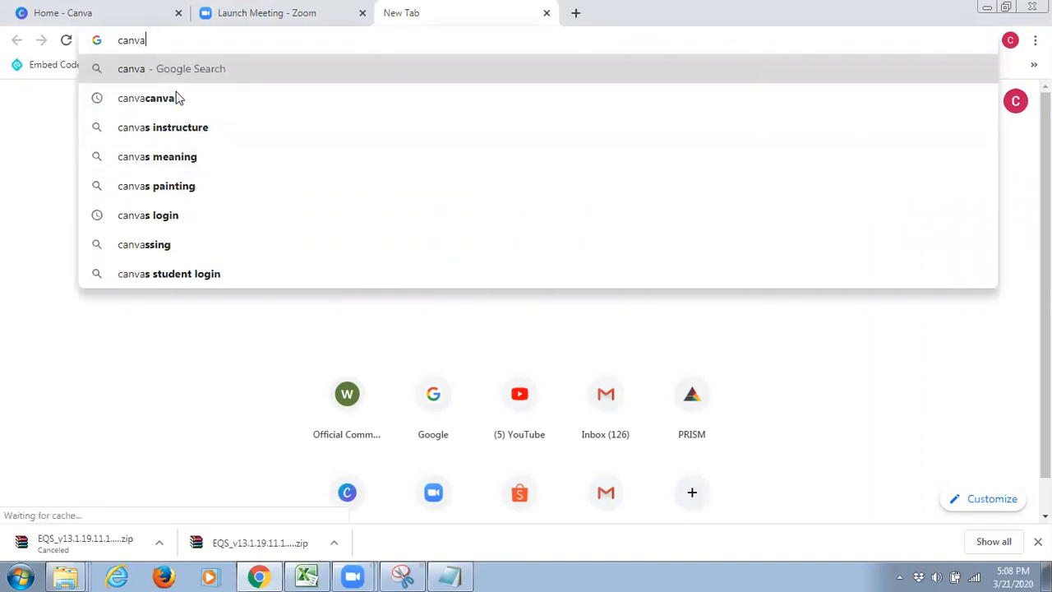
Search Google for canva.com
key("Down")
key("Return")
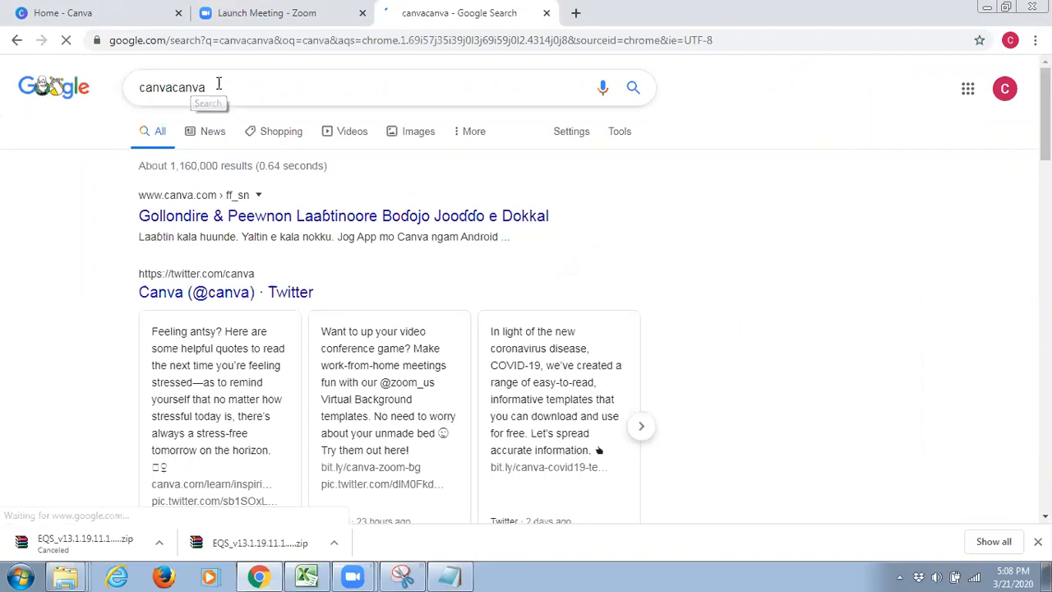
left_click_drag(209, 87, 173, 88)
key("BackSpace")
type(".com")
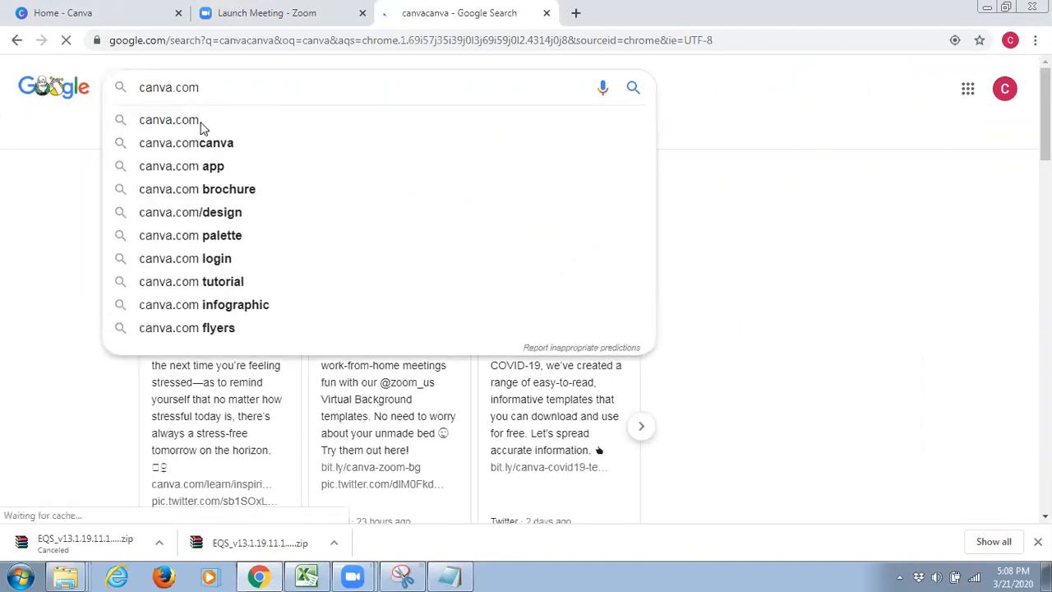
key("Return")
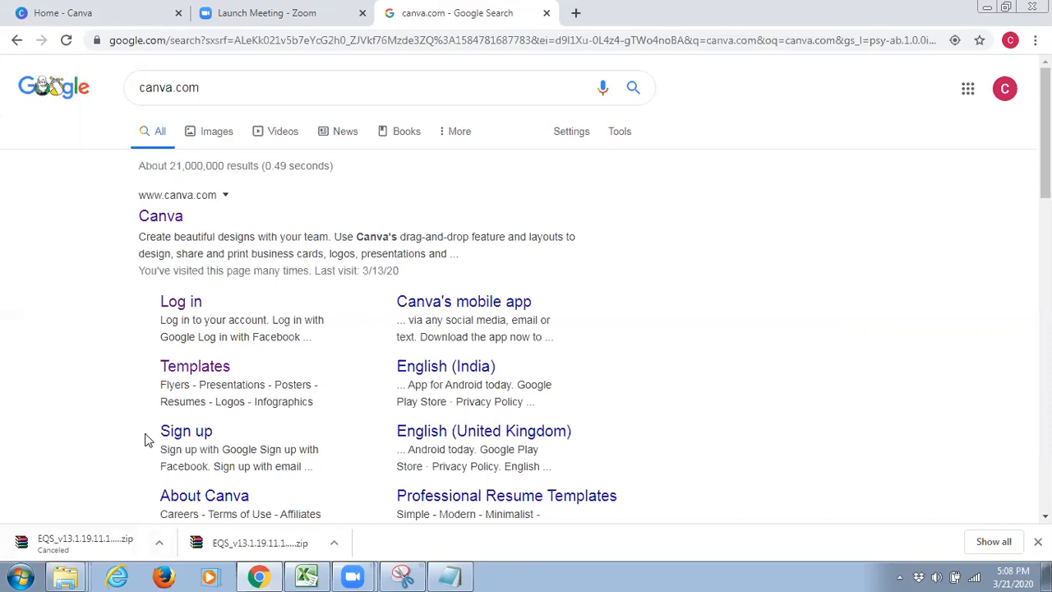
Open Canva through the Sign up search result and close the older duplicate Canva tab
left_click(176, 433)
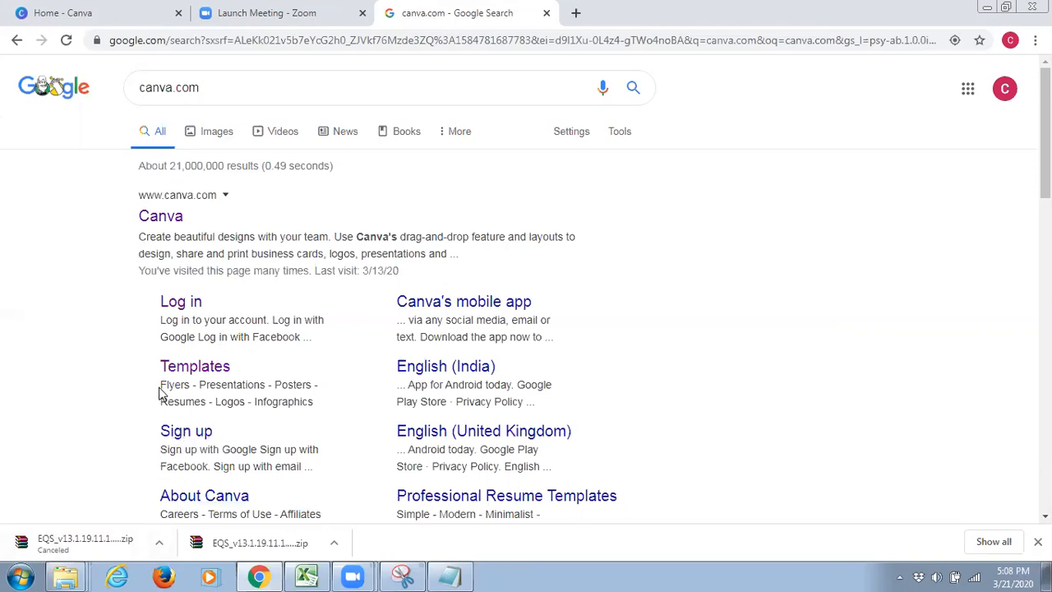
left_click(188, 434)
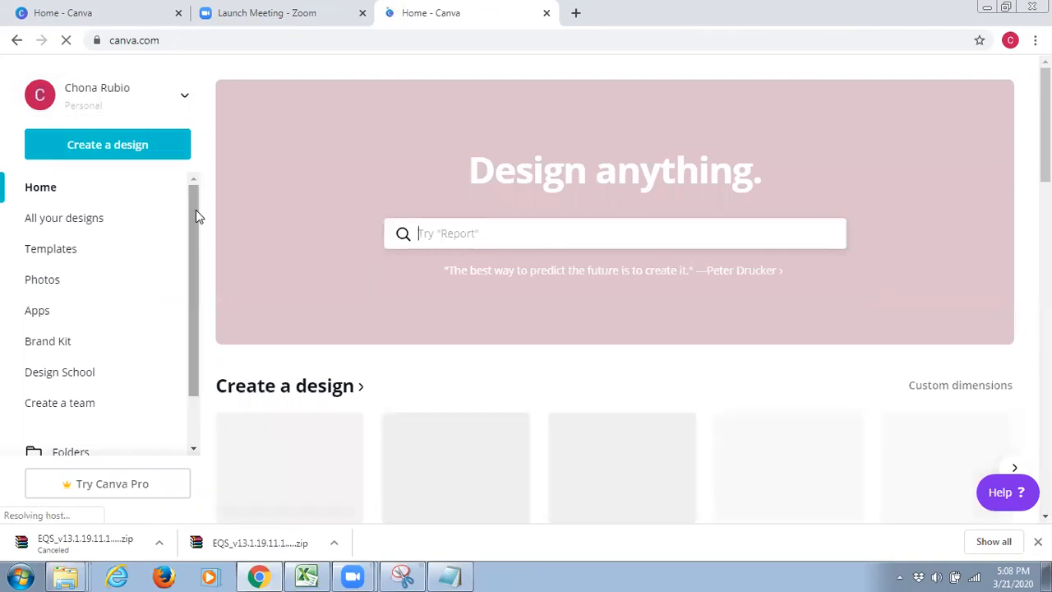
left_click(178, 12)
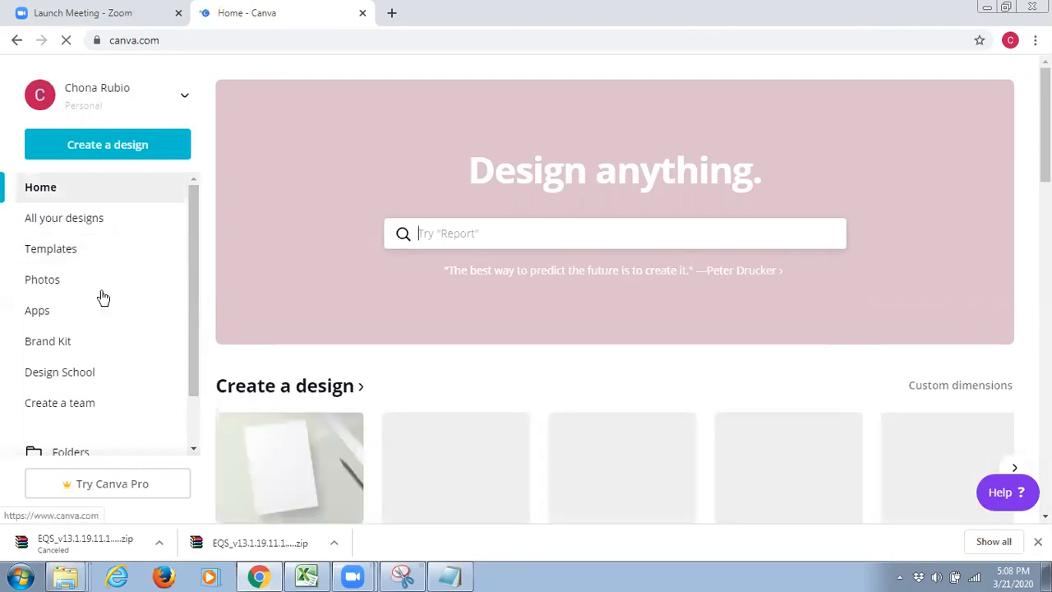
Open the All your designs page and look through the existing designs
left_click(64, 218)
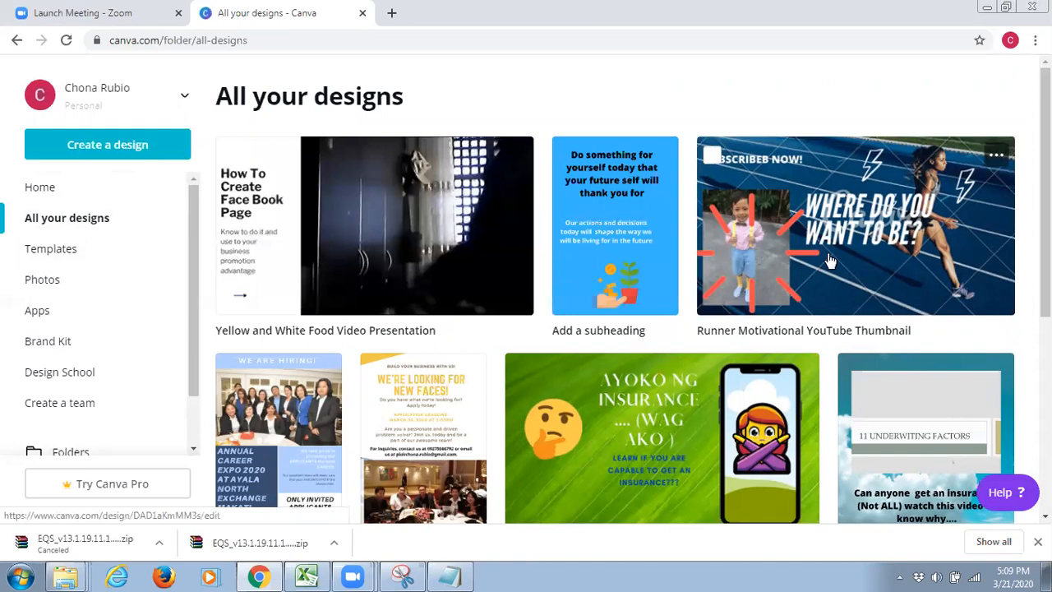
scroll(388, 413, "down", 1)
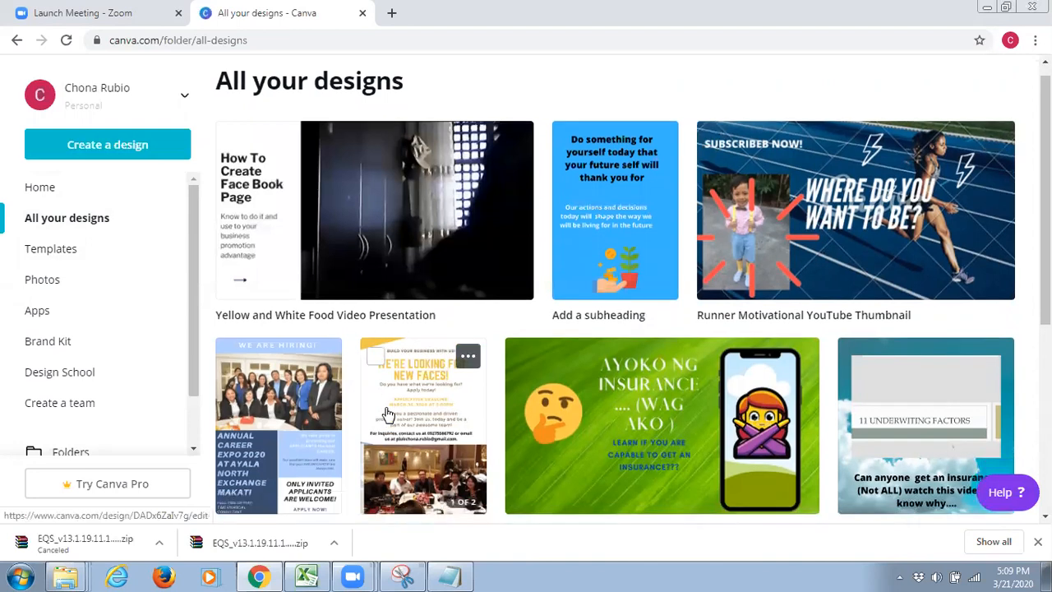
scroll(388, 413, "down", 1)
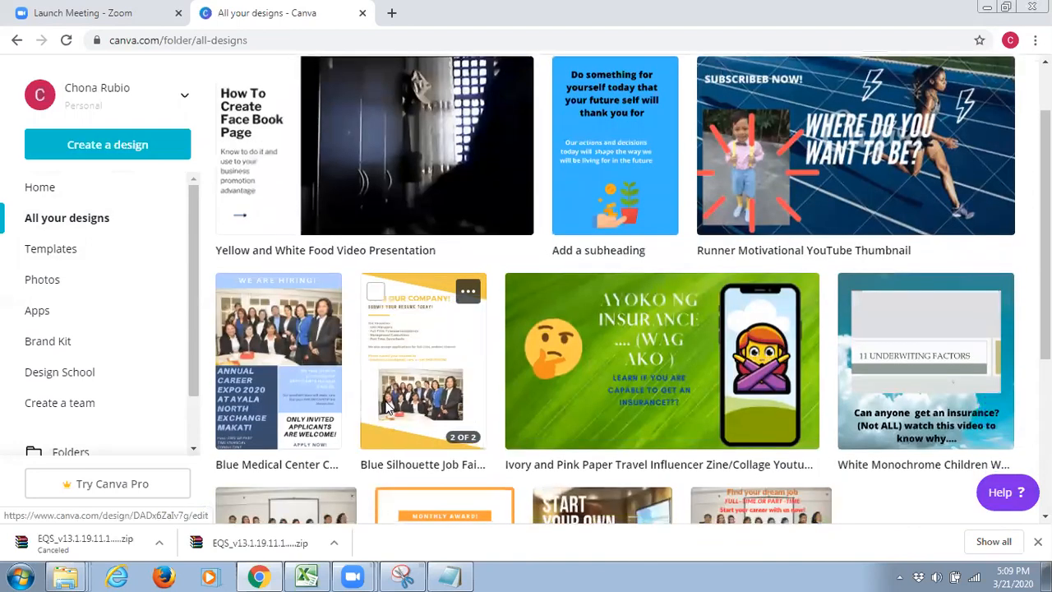
scroll(377, 436, "down", 1)
scroll(475, 479, "down", 1)
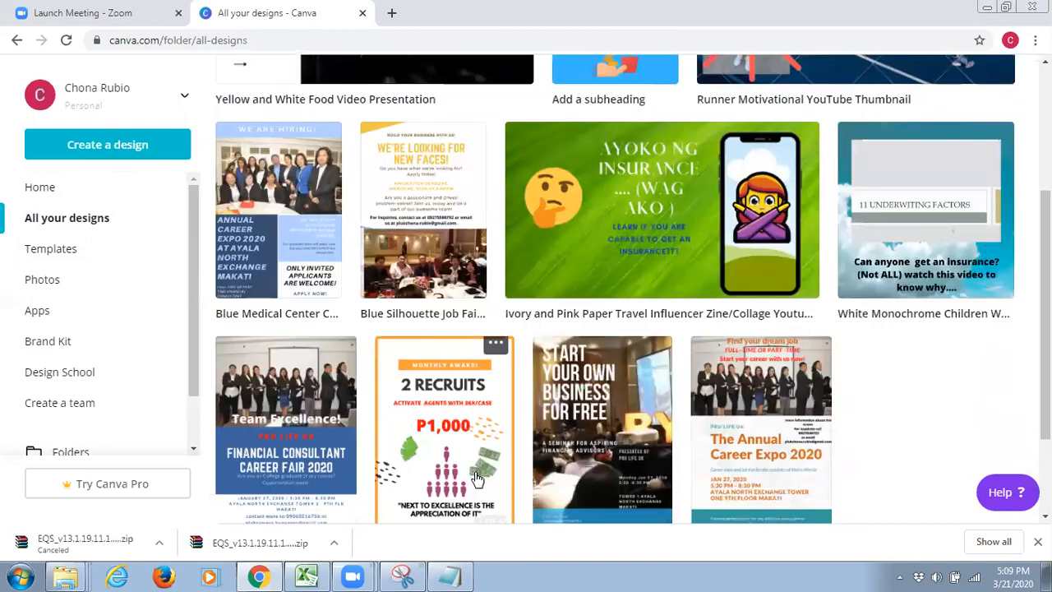
scroll(473, 446, "down", 1)
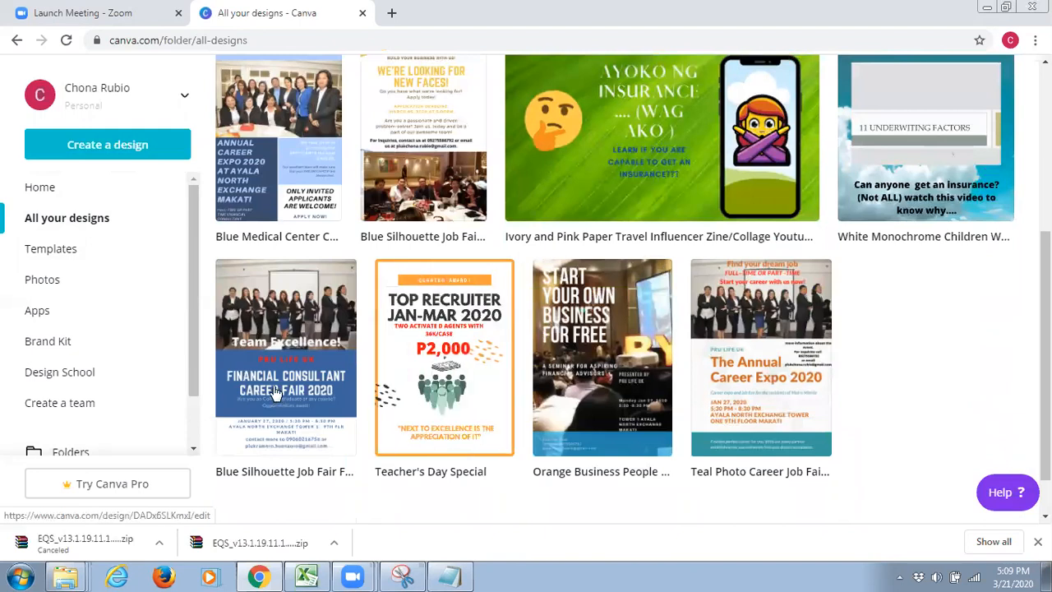
scroll(275, 394, "up", 1)
scroll(275, 394, "up", 3)
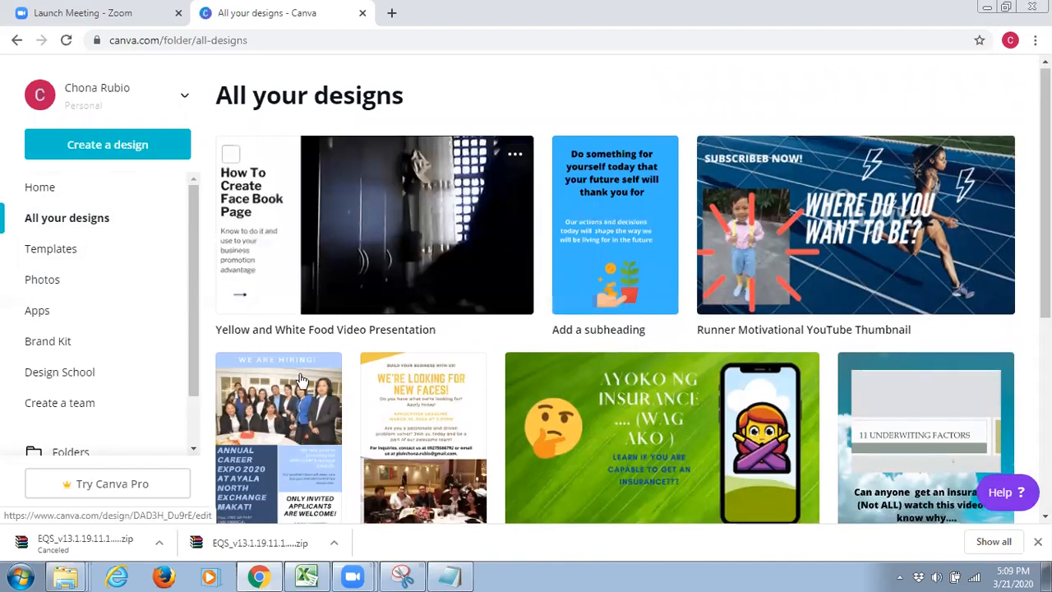
Return to the home page and browse the Create a design types through to the end of the row
left_click(55, 199)
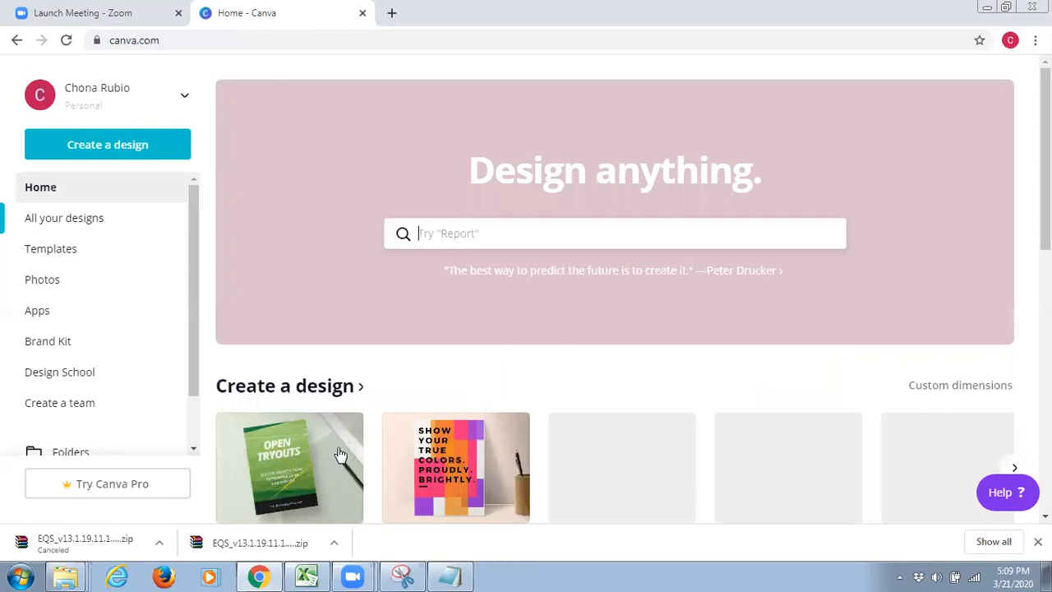
scroll(340, 455, "down", 2)
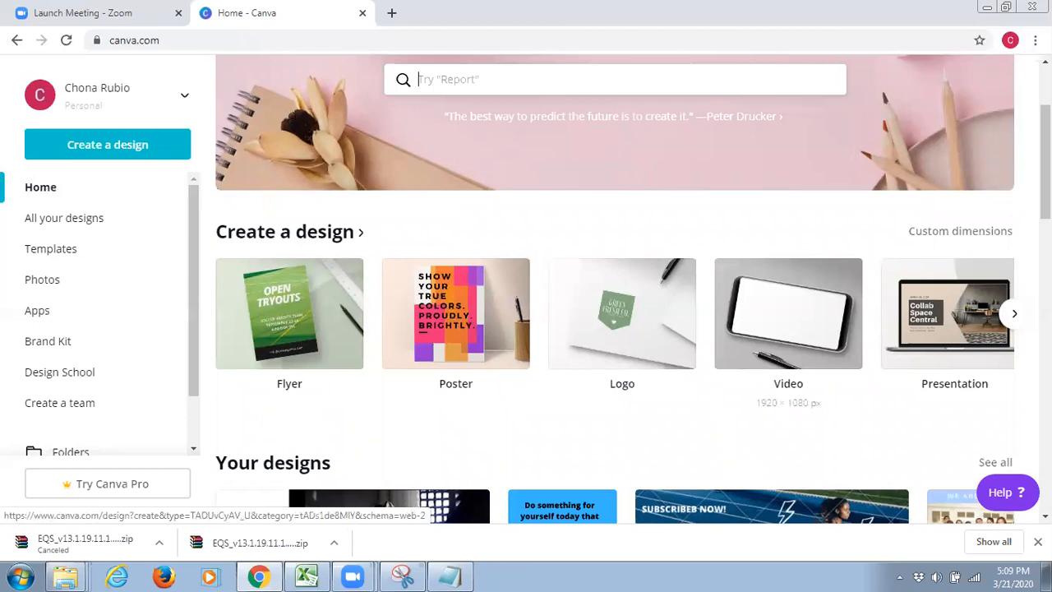
left_click(1016, 315)
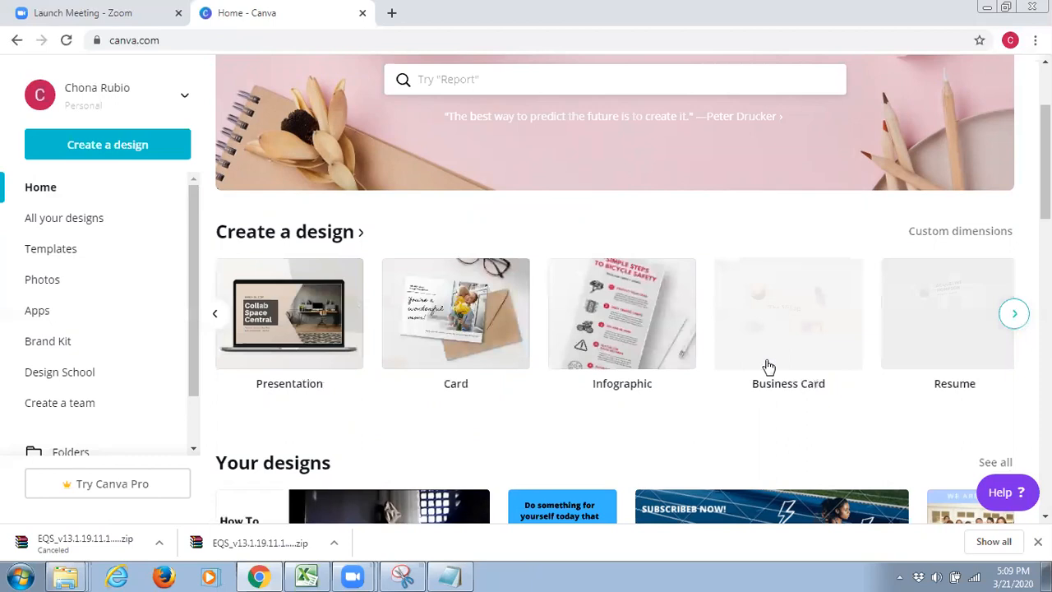
left_click(1015, 318)
left_click(1016, 318)
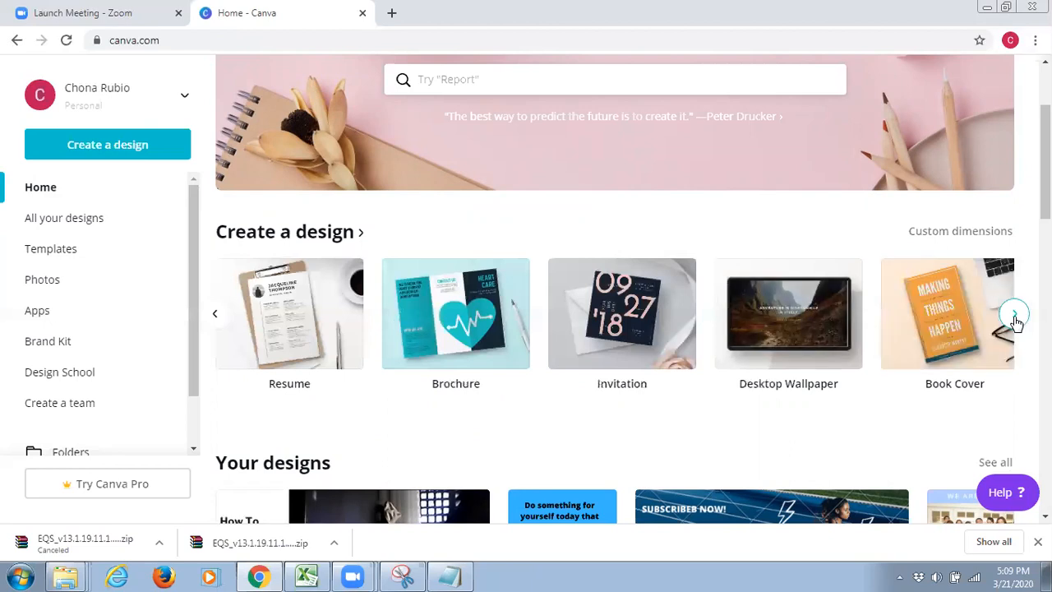
left_click(1016, 318)
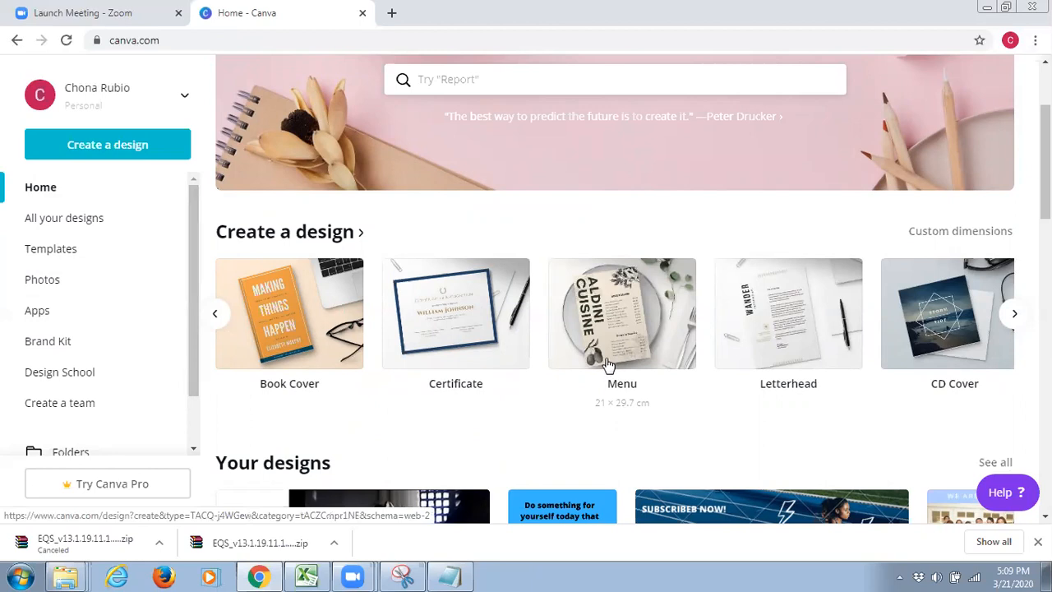
left_click(1017, 317)
left_click(1017, 318)
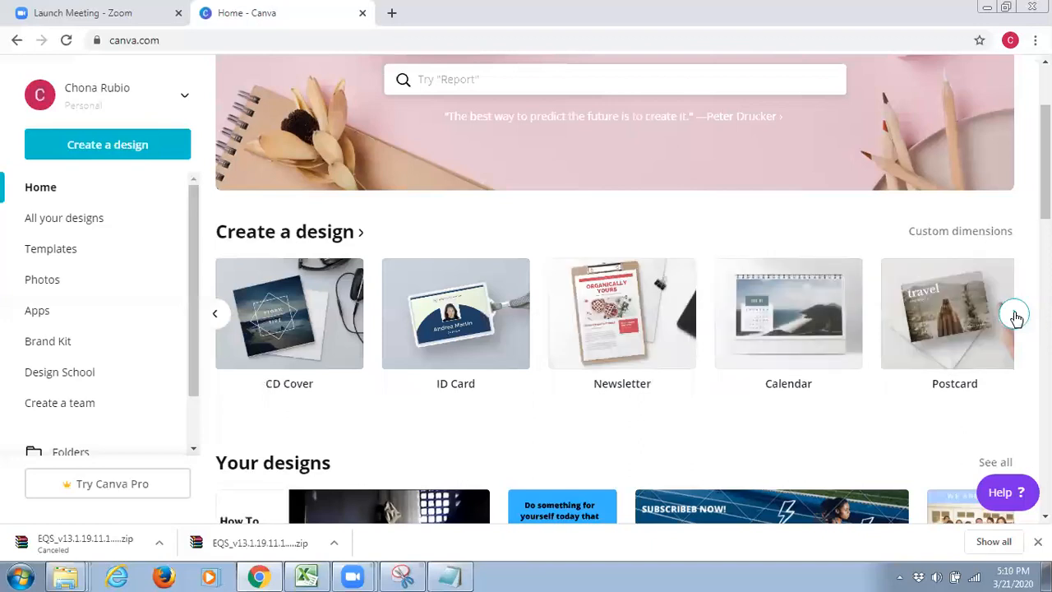
left_click(1017, 318)
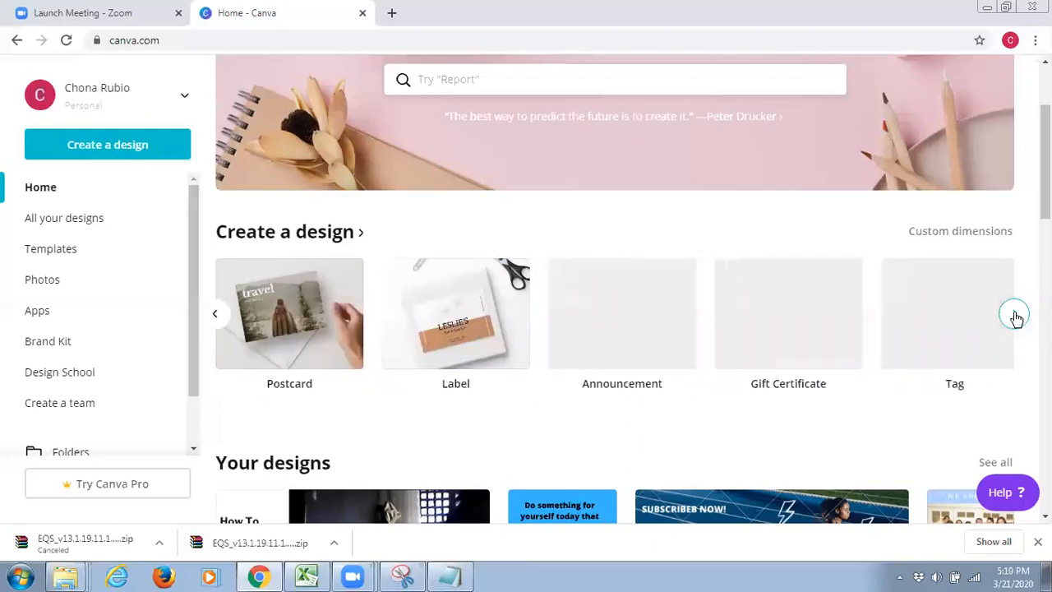
left_click(1017, 317)
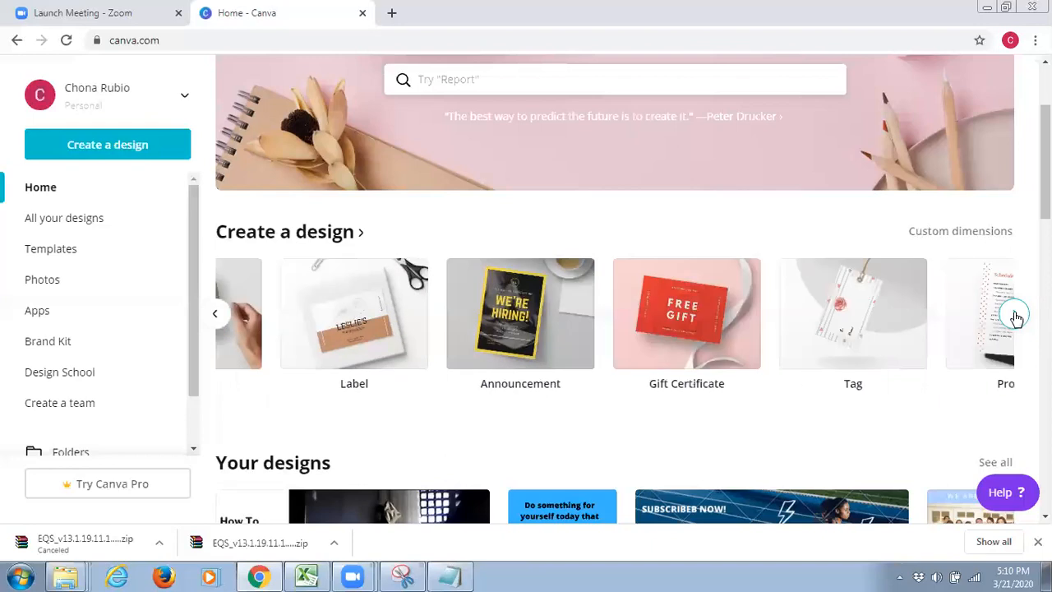
left_click(1017, 318)
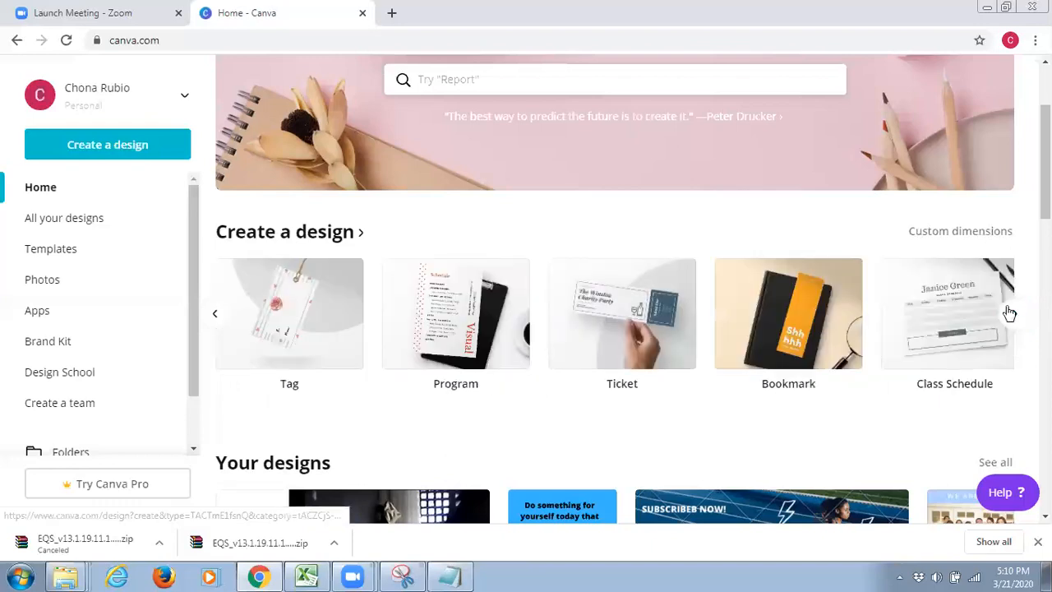
left_click(1011, 315)
left_click(1011, 314)
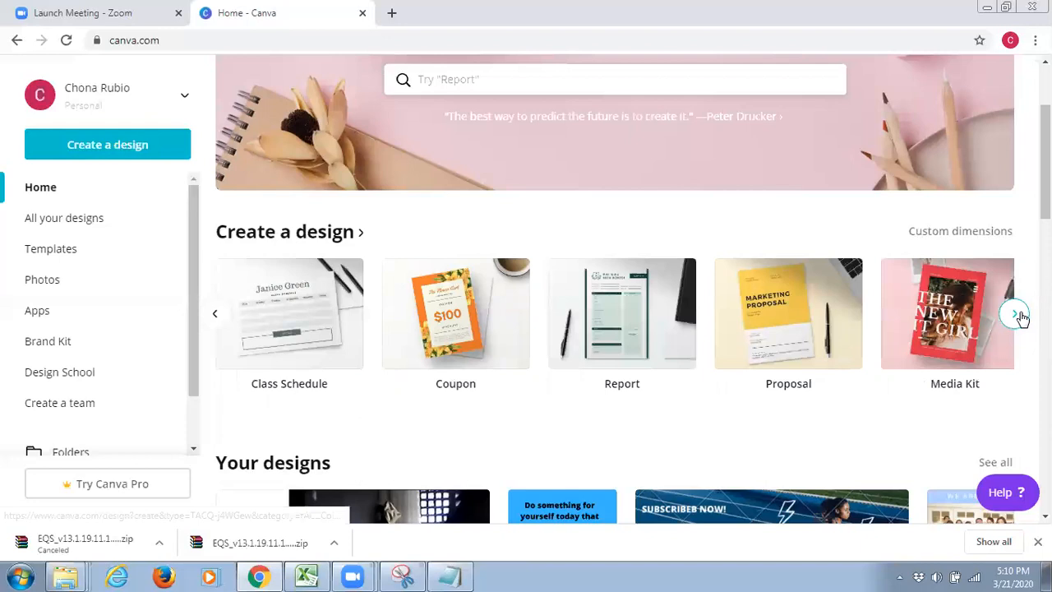
left_click(1016, 316)
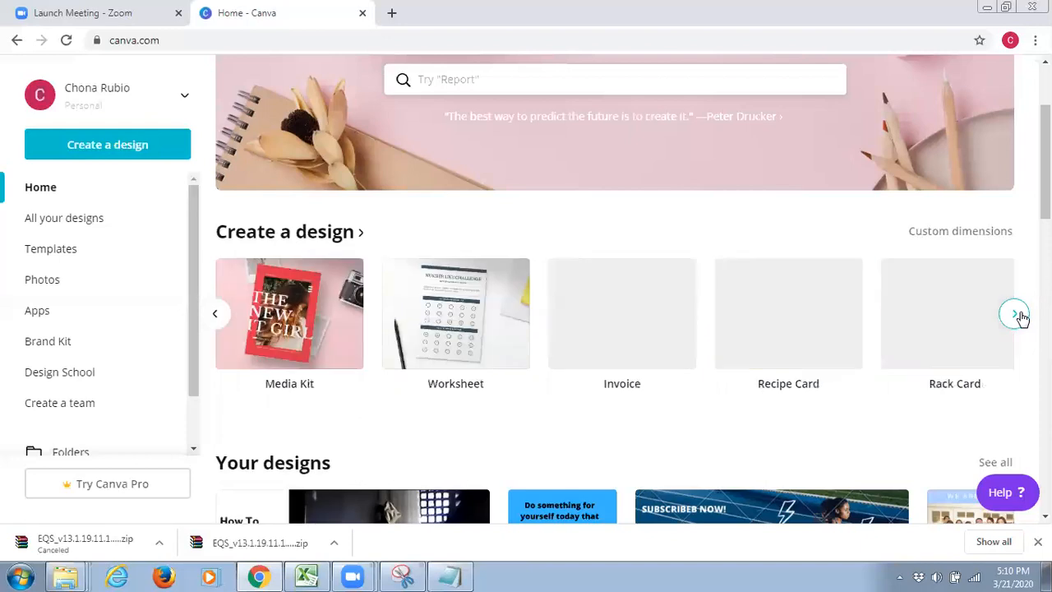
left_click(1016, 316)
left_click(1017, 316)
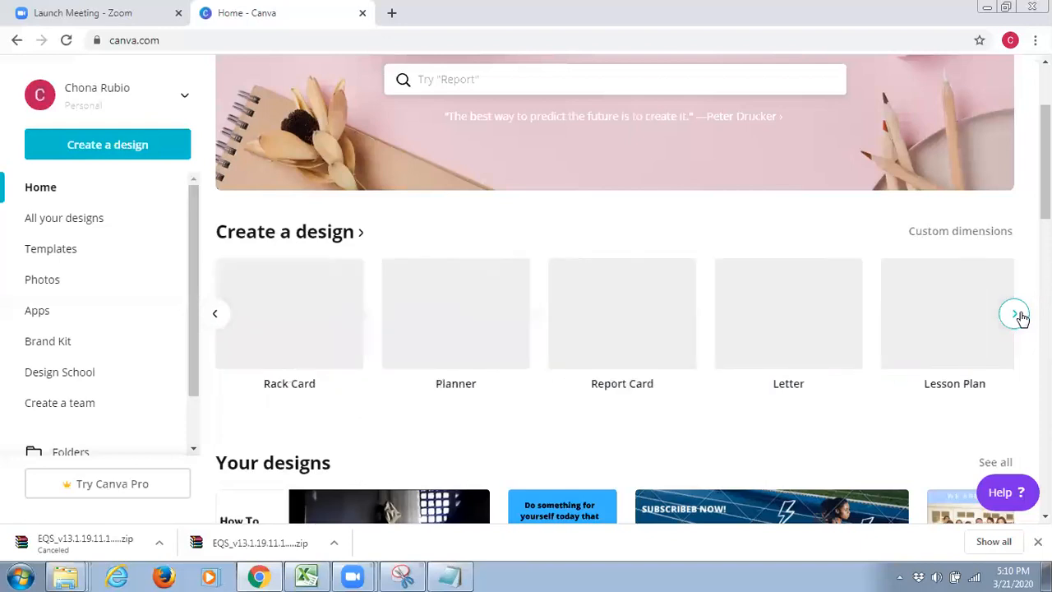
left_click(1018, 315)
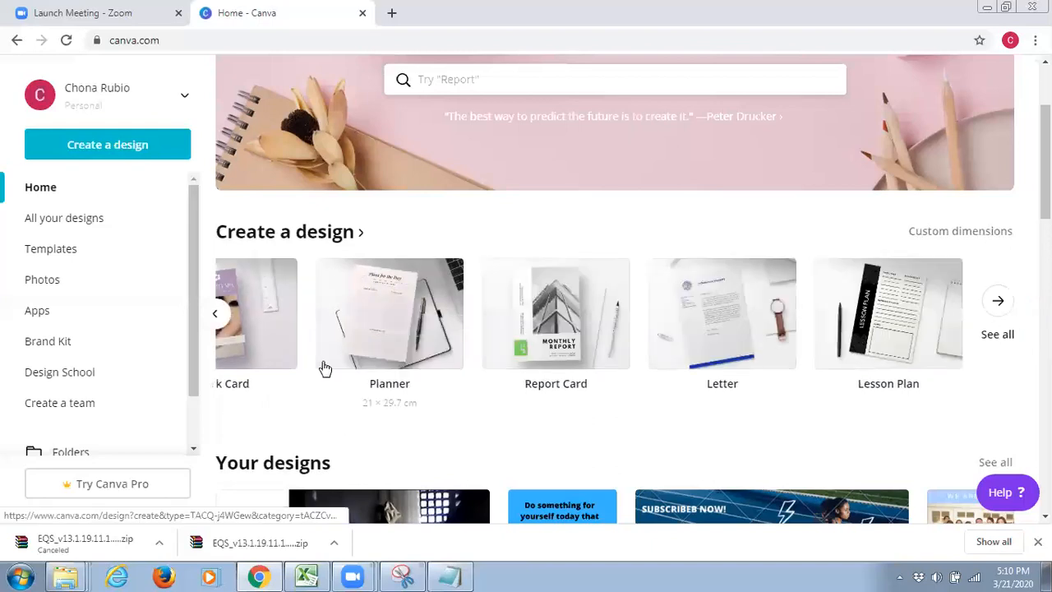
Search the templates for "facebook" from the home page
scroll(326, 284, "down", 1)
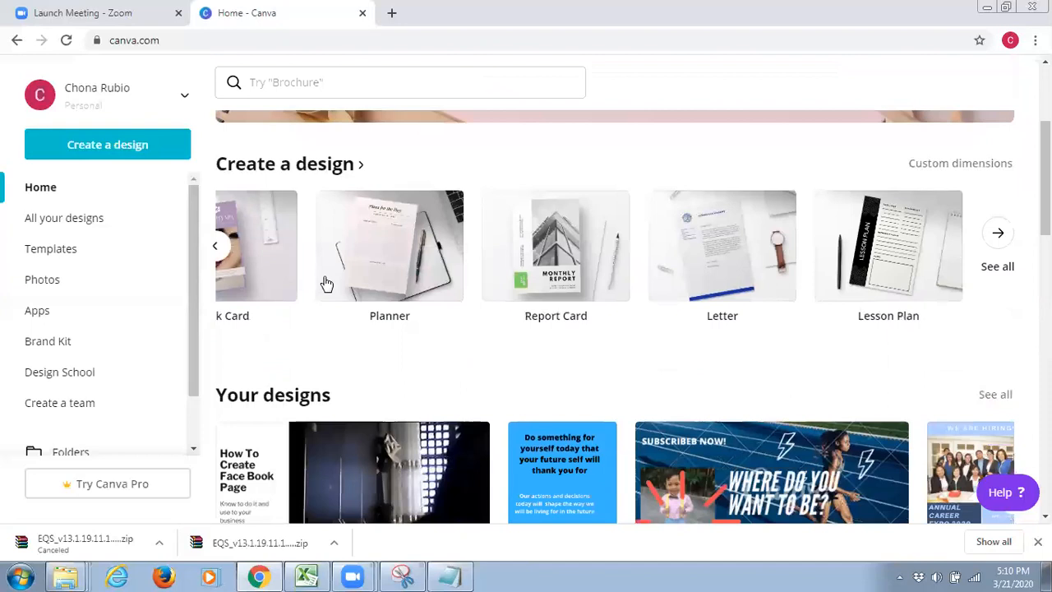
scroll(460, 80, "up", 1)
left_click(461, 80)
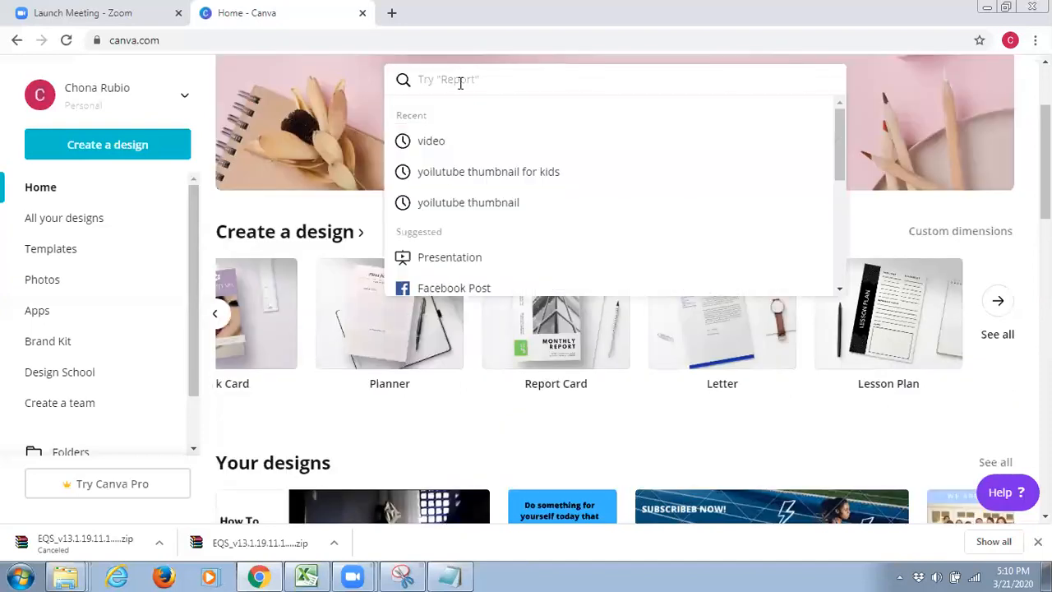
type("facebook")
key("Return")
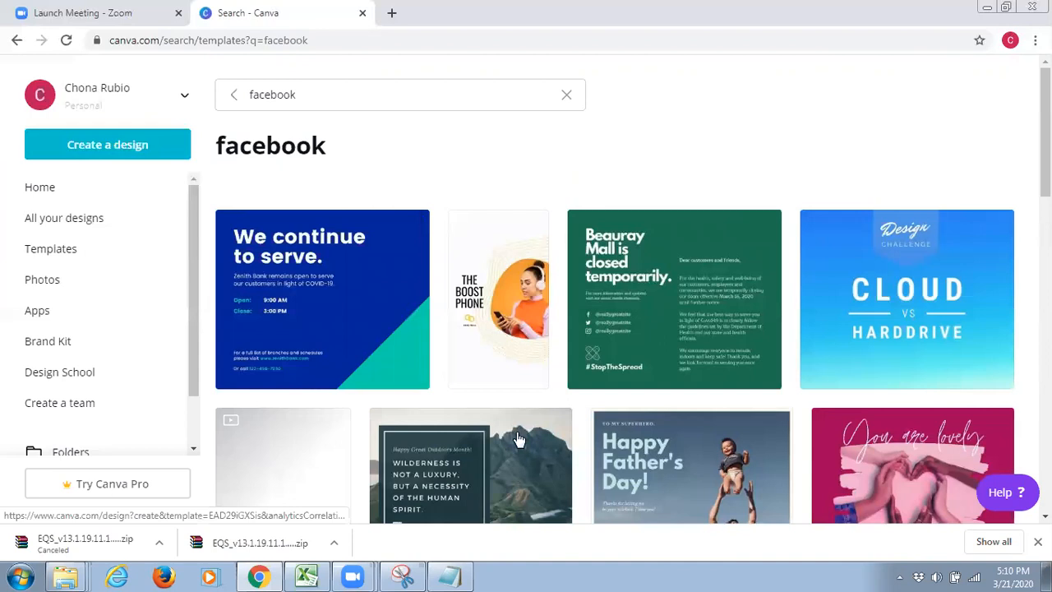
Examine the range of template designs offered in the facebook search results
scroll(516, 435, "down", 1)
scroll(517, 438, "down", 2)
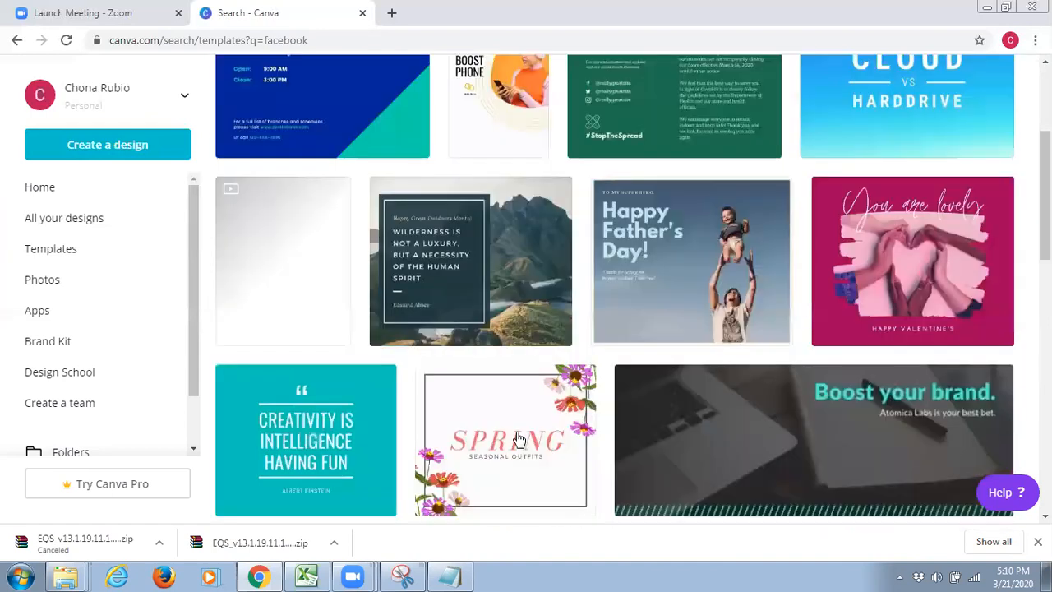
scroll(518, 438, "down", 2)
scroll(519, 438, "down", 1)
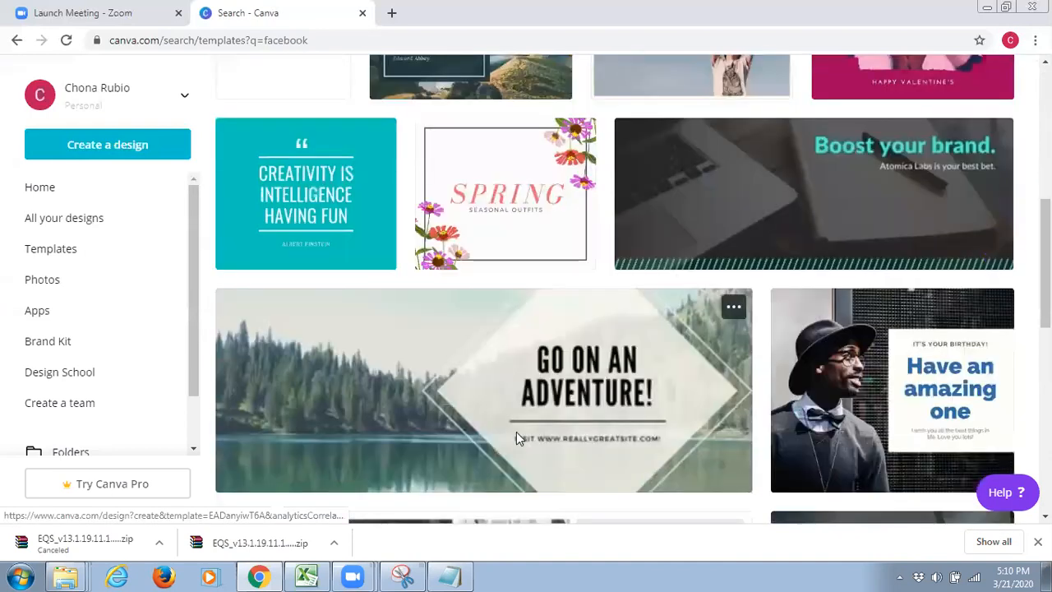
scroll(519, 440, "down", 1)
scroll(516, 438, "down", 3)
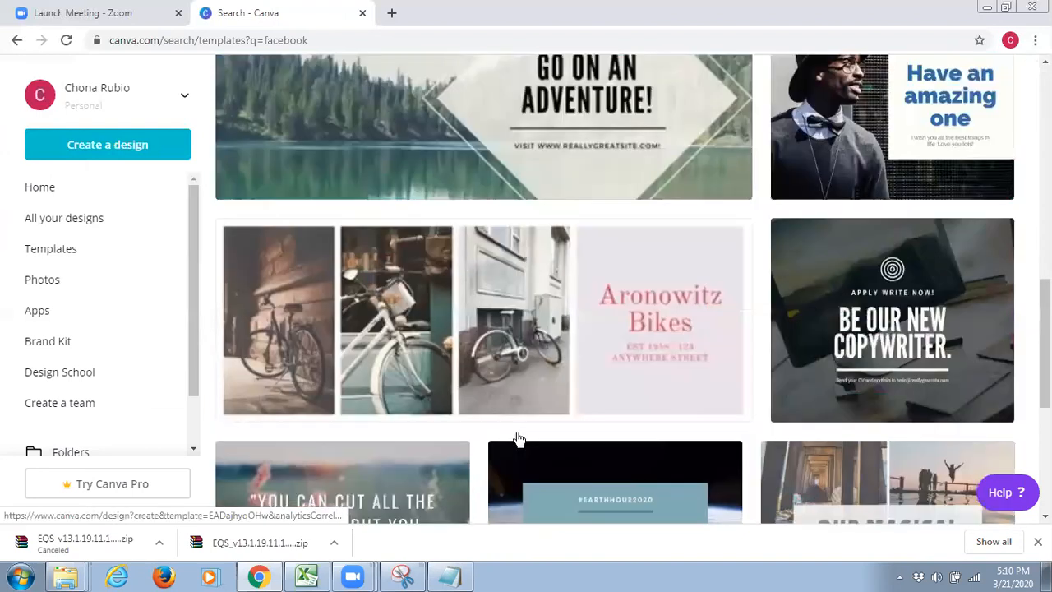
scroll(517, 439, "down", 2)
scroll(516, 438, "down", 1)
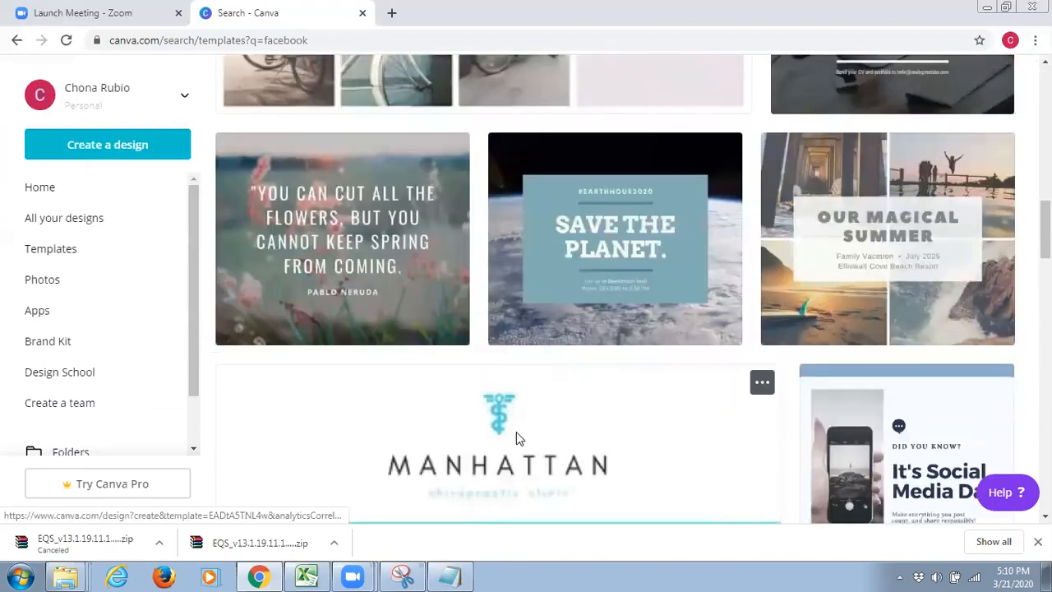
scroll(413, 293, "down", 2)
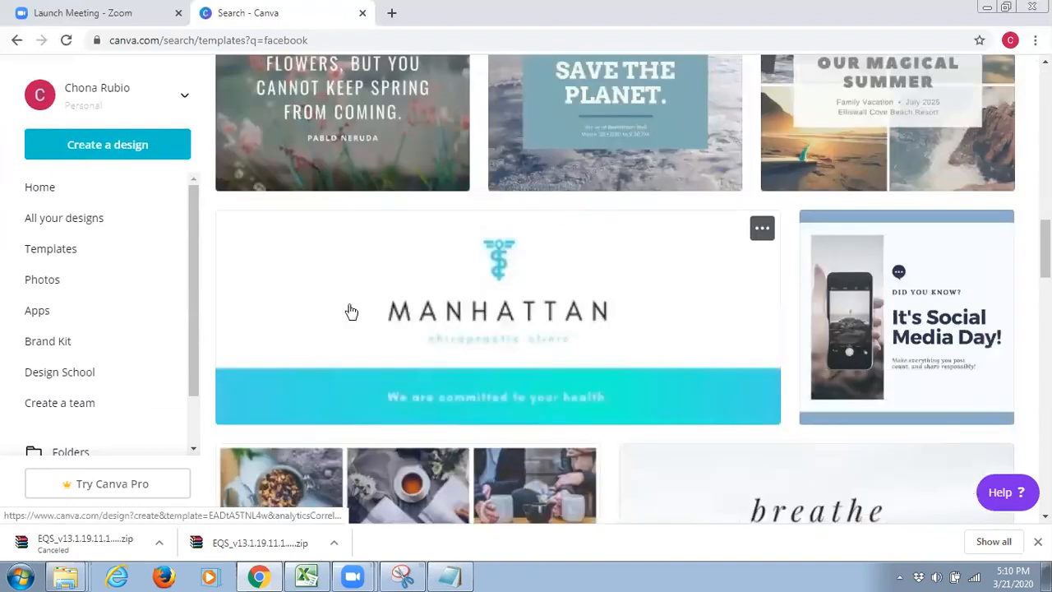
scroll(351, 312, "up", 1)
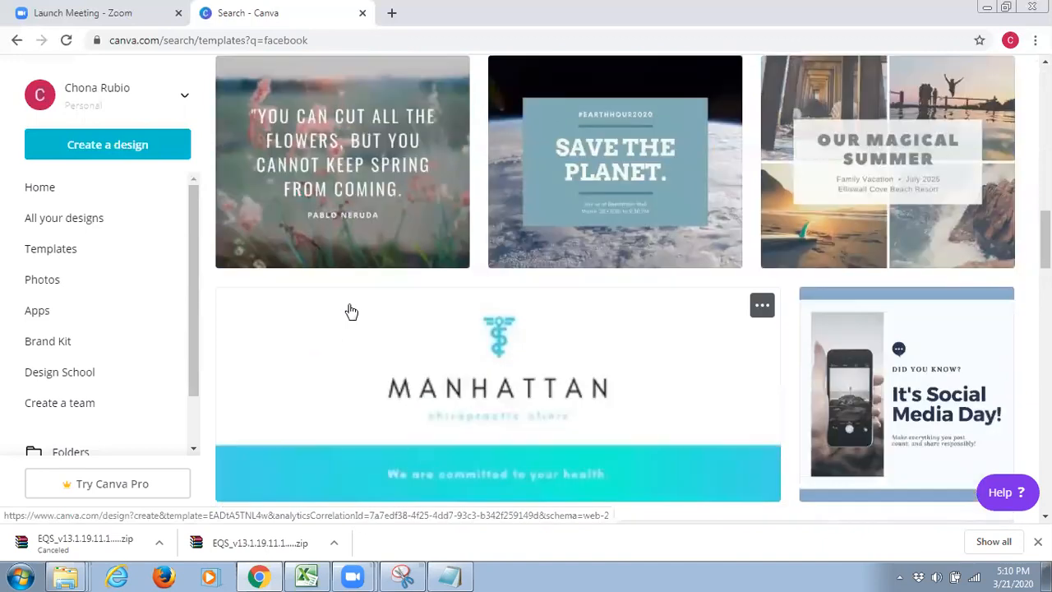
scroll(351, 312, "up", 3)
scroll(351, 312, "up", 3)
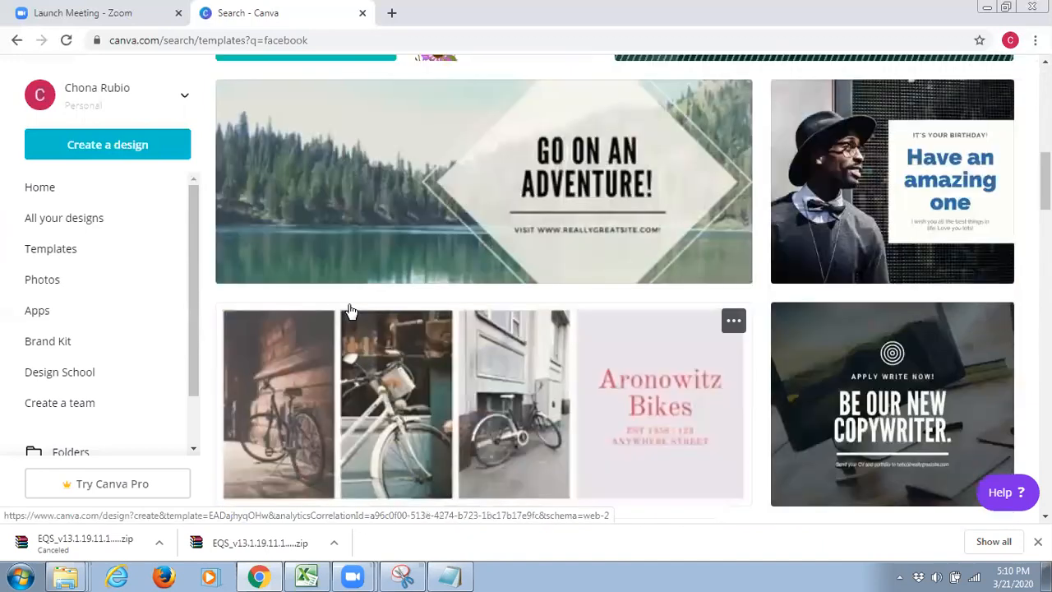
Open the blue and green "We continue to serve." template from the facebook search results for editing
scroll(351, 311, "up", 4)
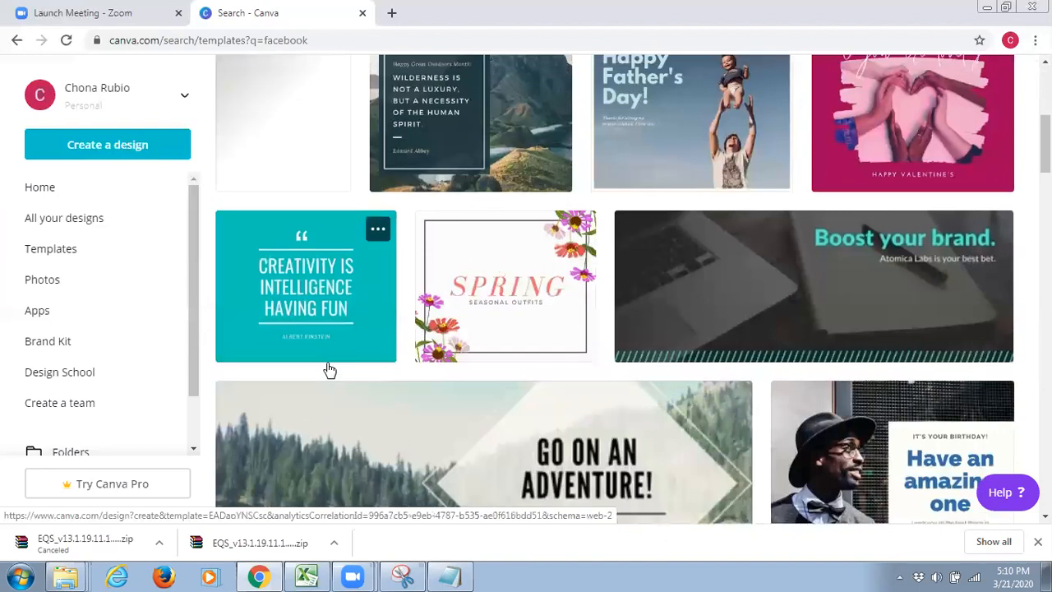
scroll(329, 370, "up", 3)
scroll(330, 370, "up", 2)
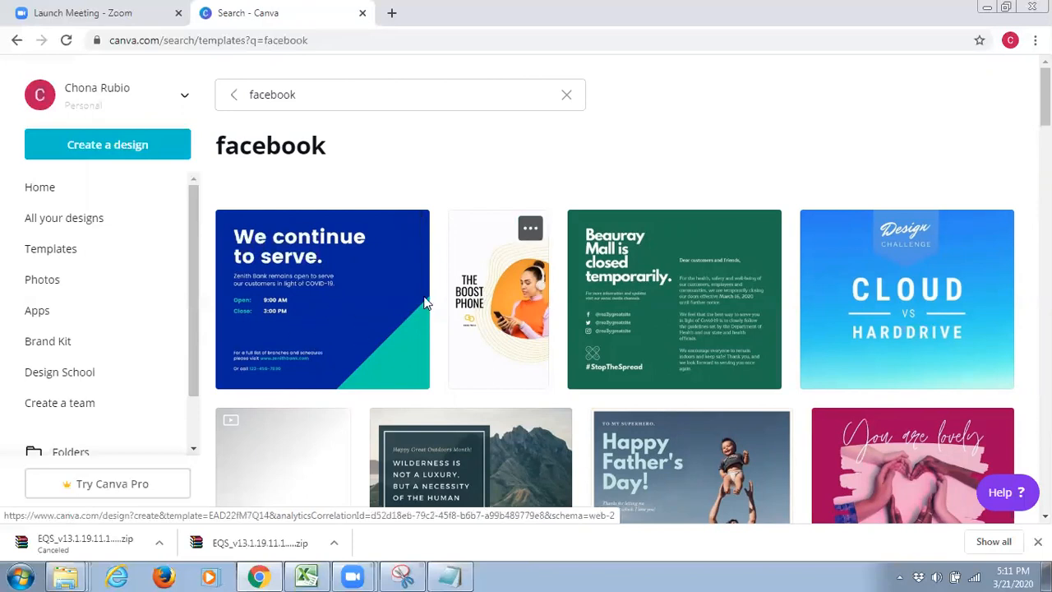
left_click(355, 324)
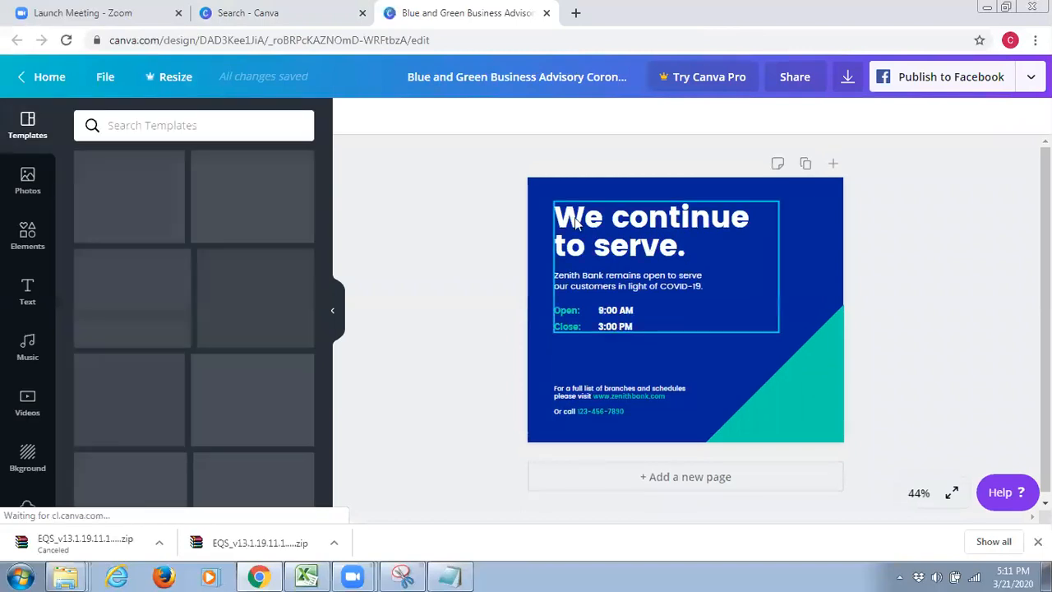
Replace "continue to serve." in the headline so that it reads "We are hiring"
left_click(597, 244)
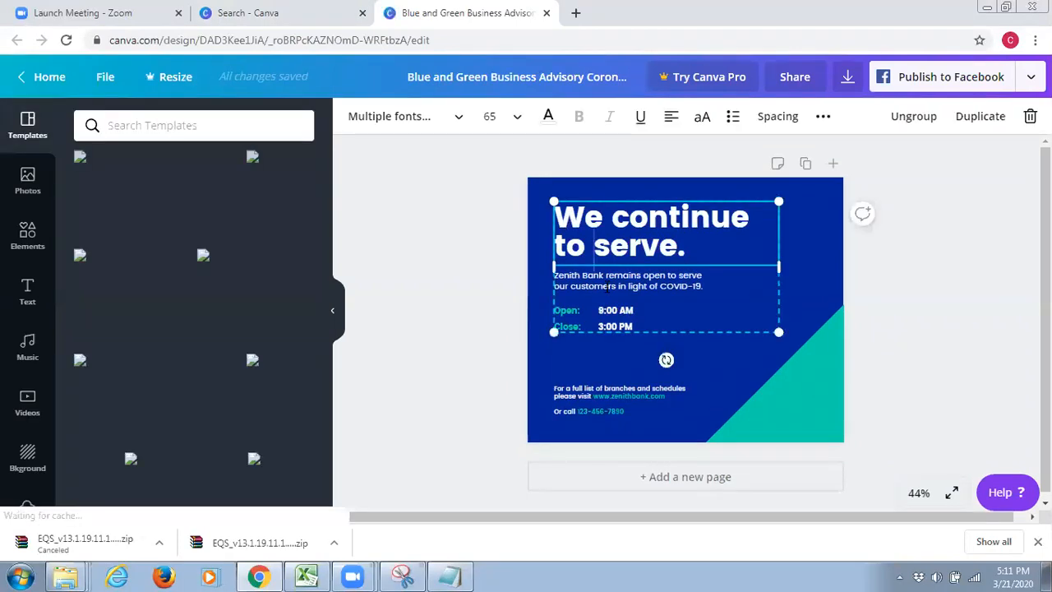
left_click(574, 286)
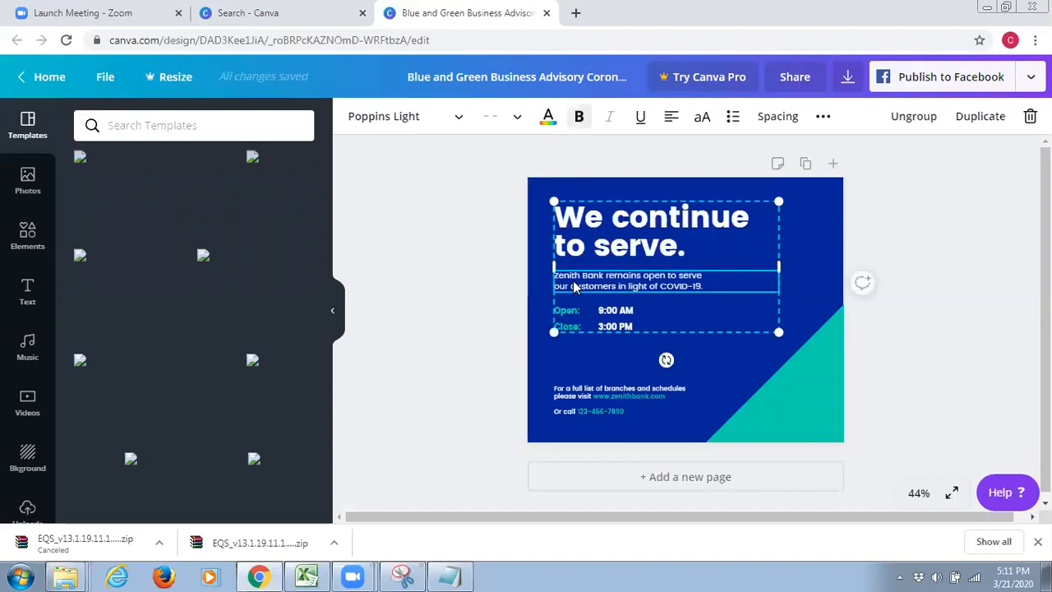
left_click(617, 328)
left_click(590, 236)
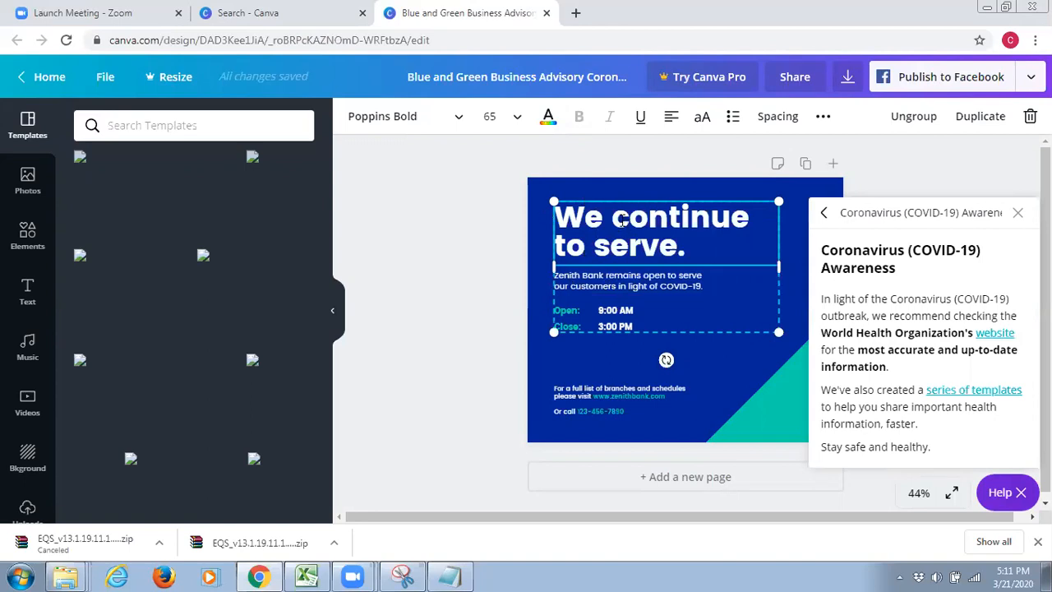
left_click_drag(624, 219, 683, 232)
left_click_drag(613, 216, 743, 252)
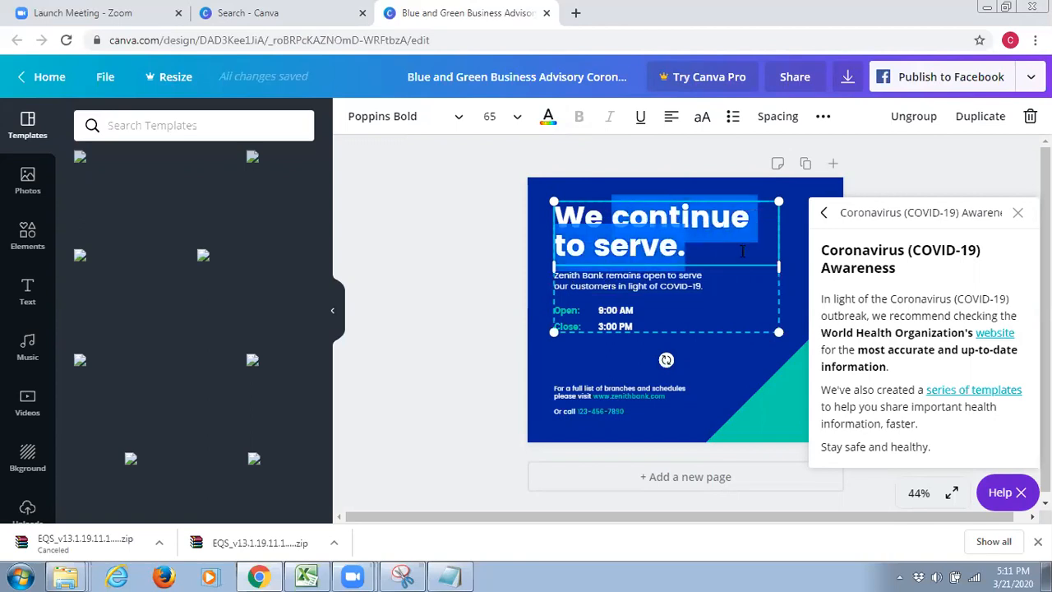
type("are")
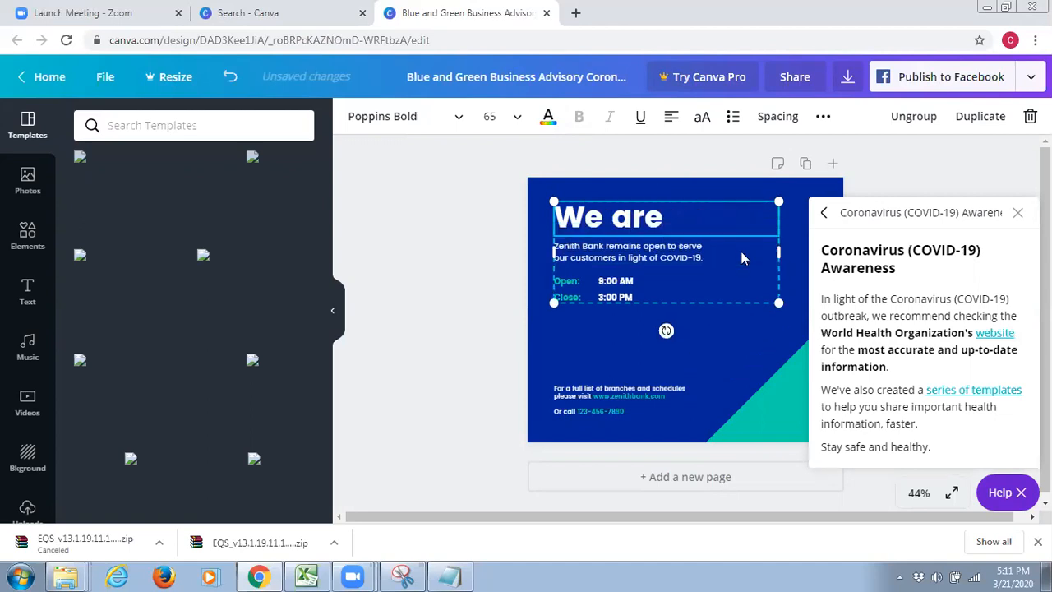
type(" hiring")
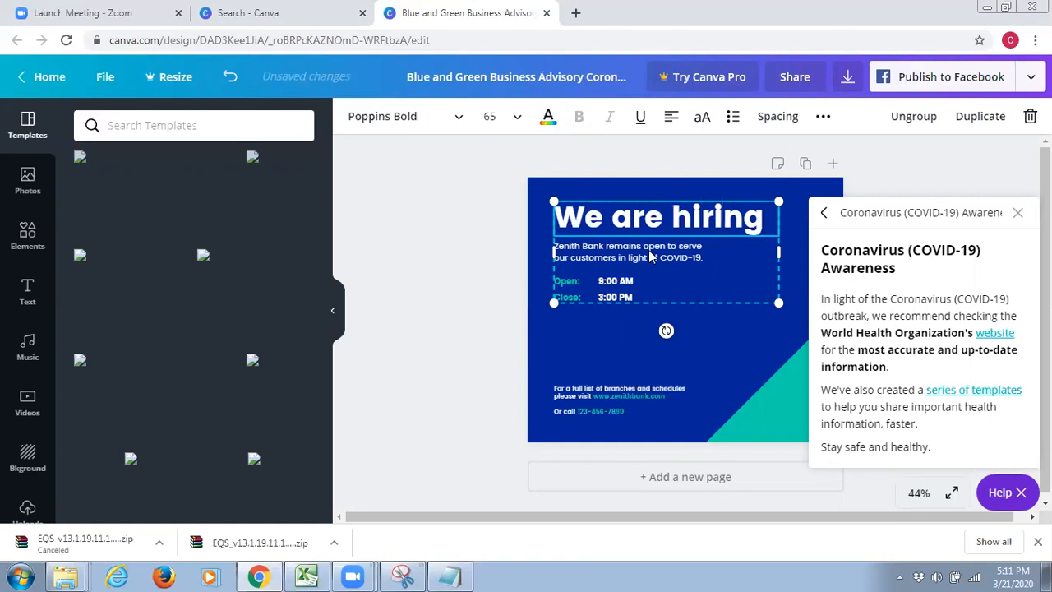
left_click(583, 257)
double_click(597, 254)
left_click(684, 254)
left_click_drag(684, 253, 613, 266)
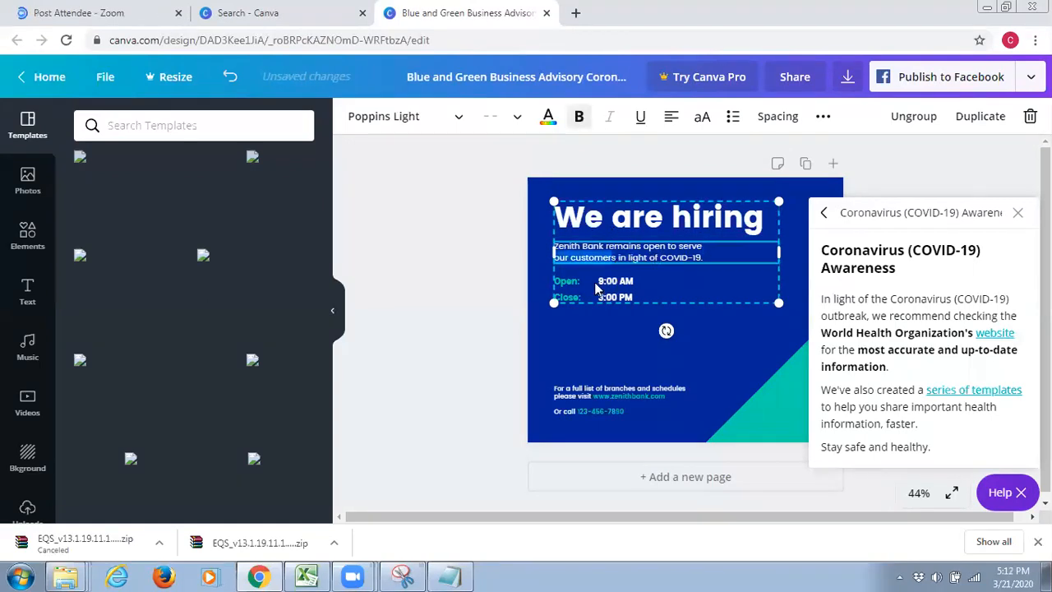
Set the opening time to "6:00 pM" and the closing time to "9:00 PM"
left_click(621, 284)
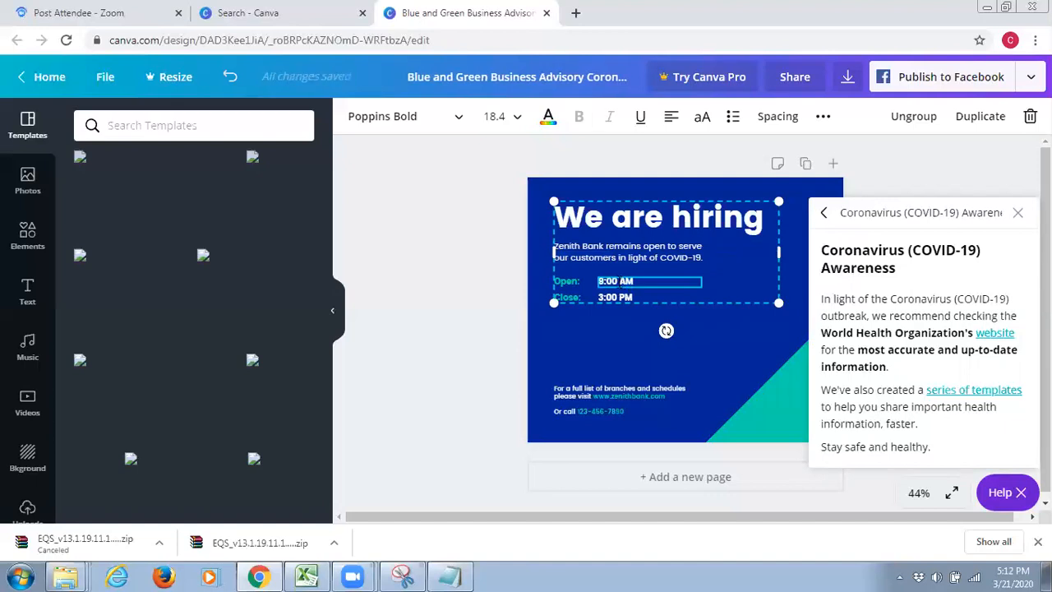
key("BackSpace")
type("p")
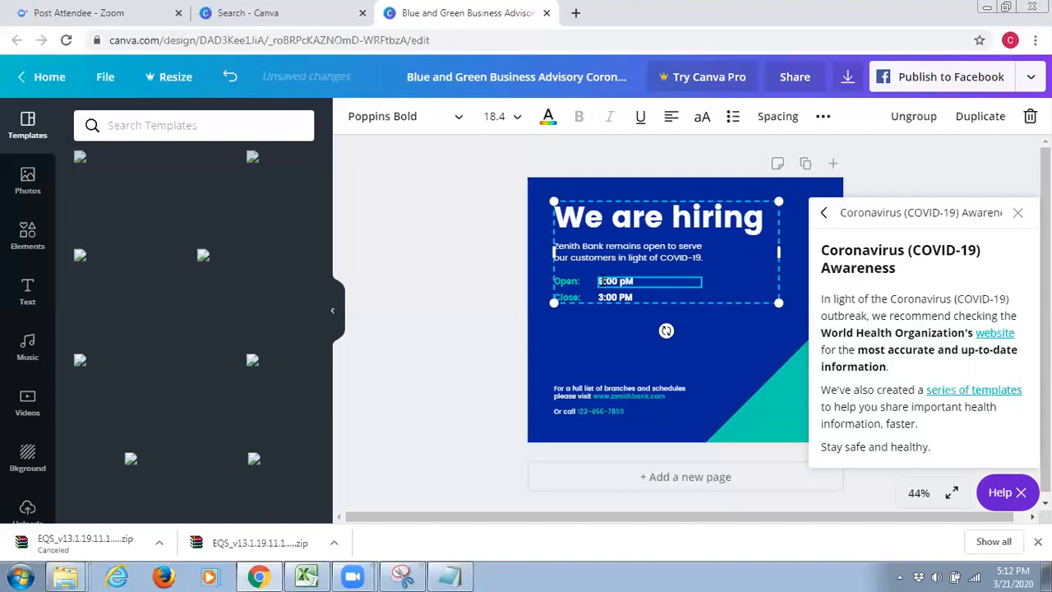
left_click(602, 281)
key("BackSpace")
type("8")
left_click(602, 297)
key("BackSpace")
type("8")
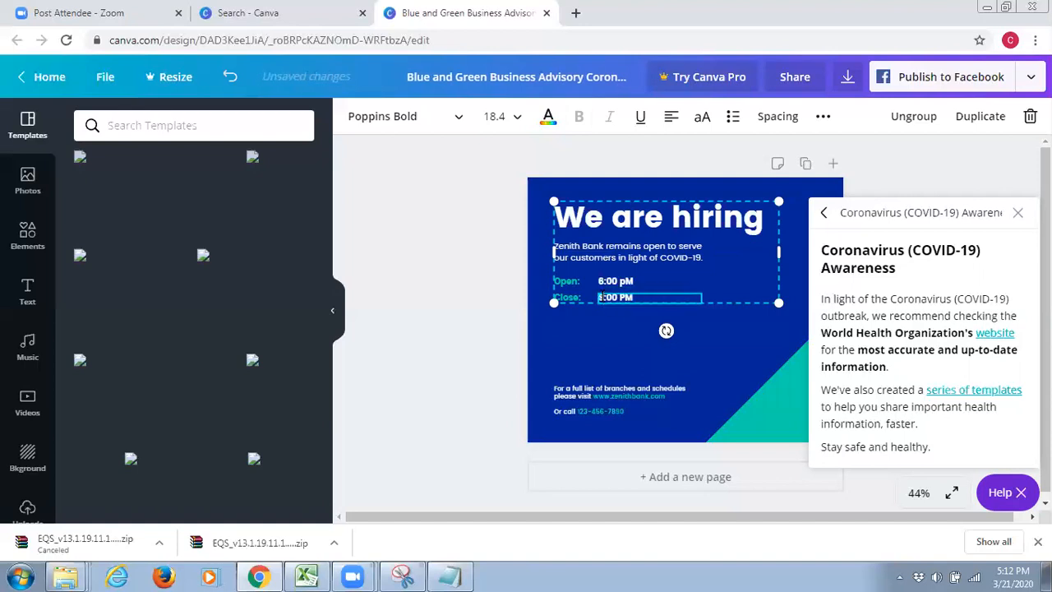
Replace the Zenith Bank description under the headline with "Dusit Thani Makati Mayuree Balroom"
left_click(615, 260)
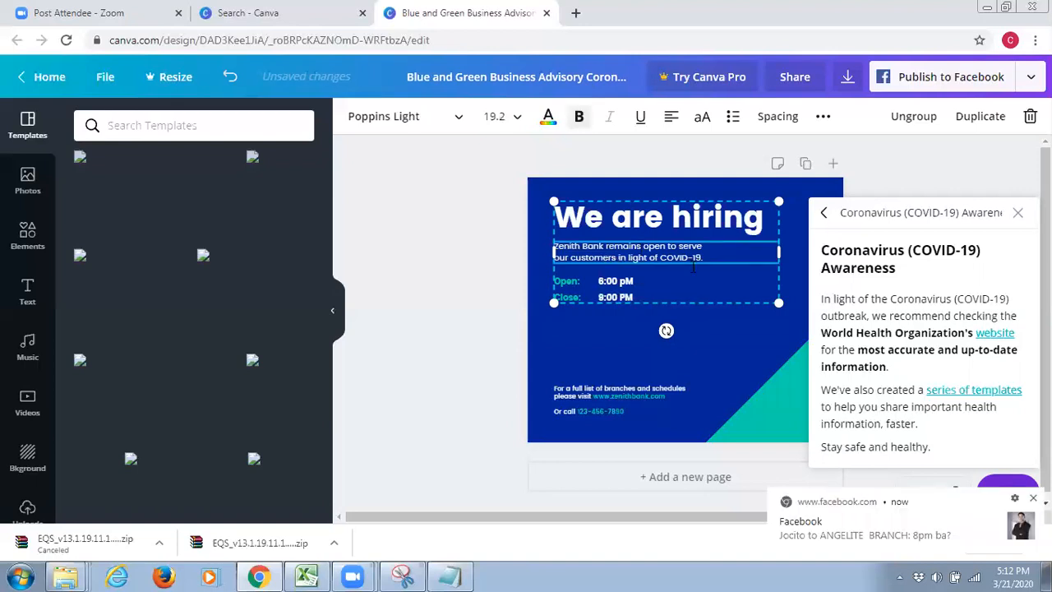
triple_click(555, 254)
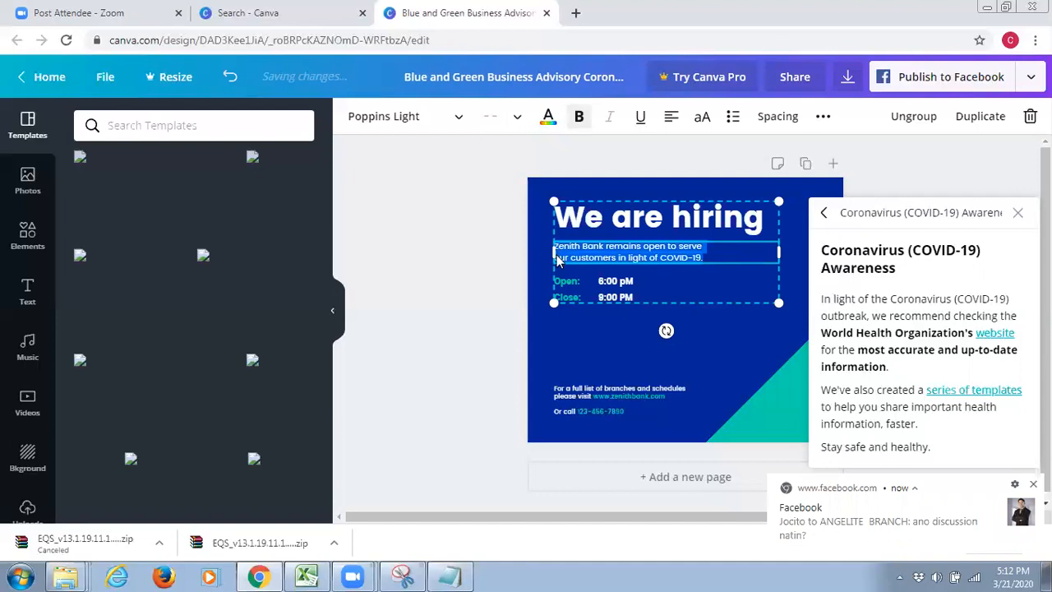
type("Dys")
key("BackSpace")
type("usit")
key("BackSpace")
key("BackSpace")
key("BackSpace")
key("BackSpace")
key("BackSpace")
key("BackSpace")
type("u")
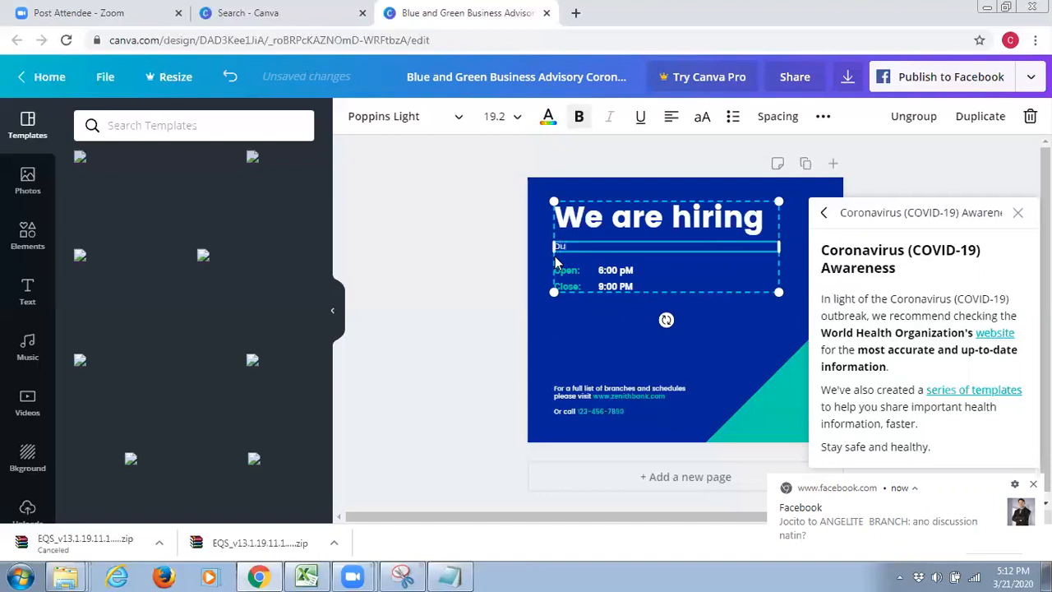
type("sit thani")
key("BackSpace")
key("BackSpace")
key("BackSpace")
key("BackSpace")
key("BackSpace")
type("Thani Makti")
key("BackSpace")
key("BackSpace")
type("ati Mayuree Balroom")
key("BackSpace")
key("BackSpace")
key("BackSpace")
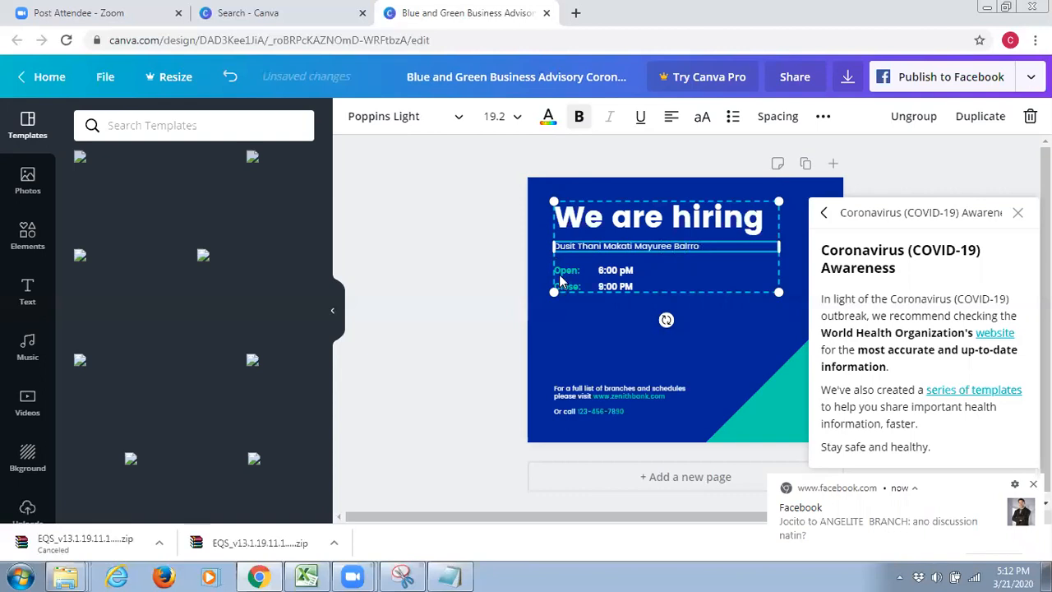
type("oom")
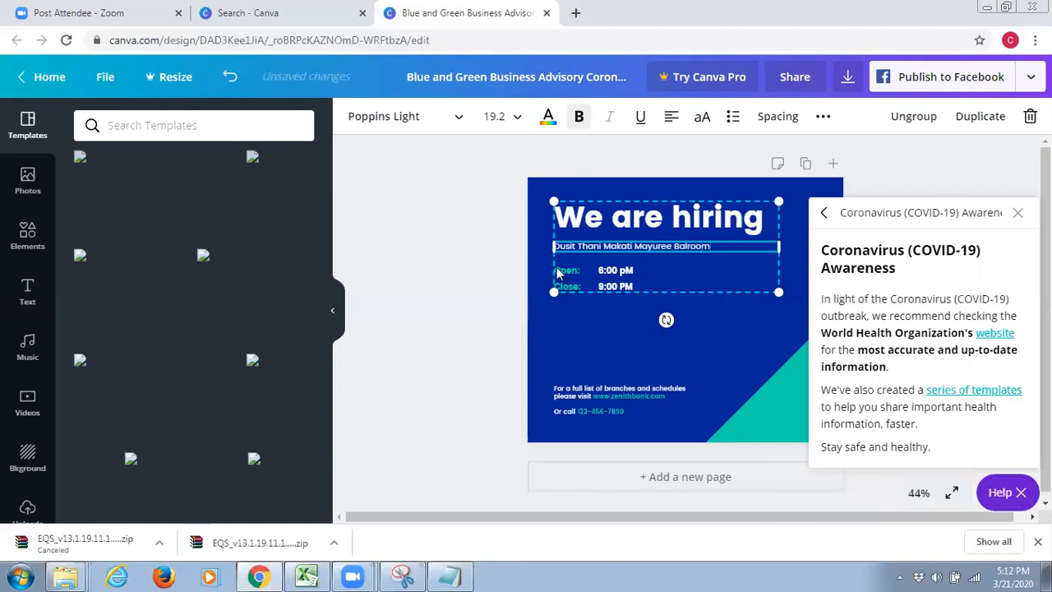
left_click(586, 396)
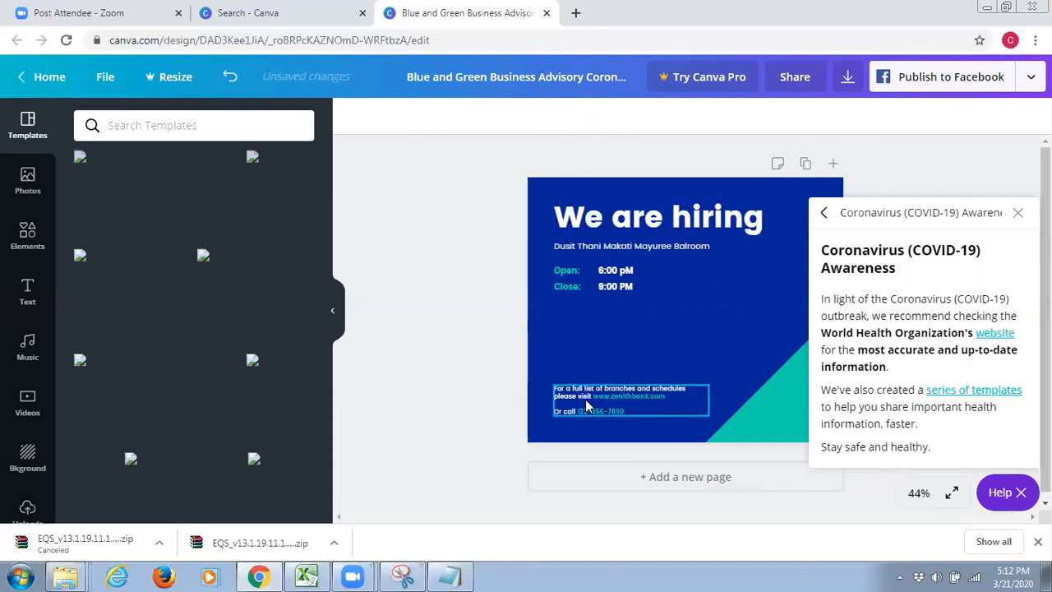
left_click(586, 397)
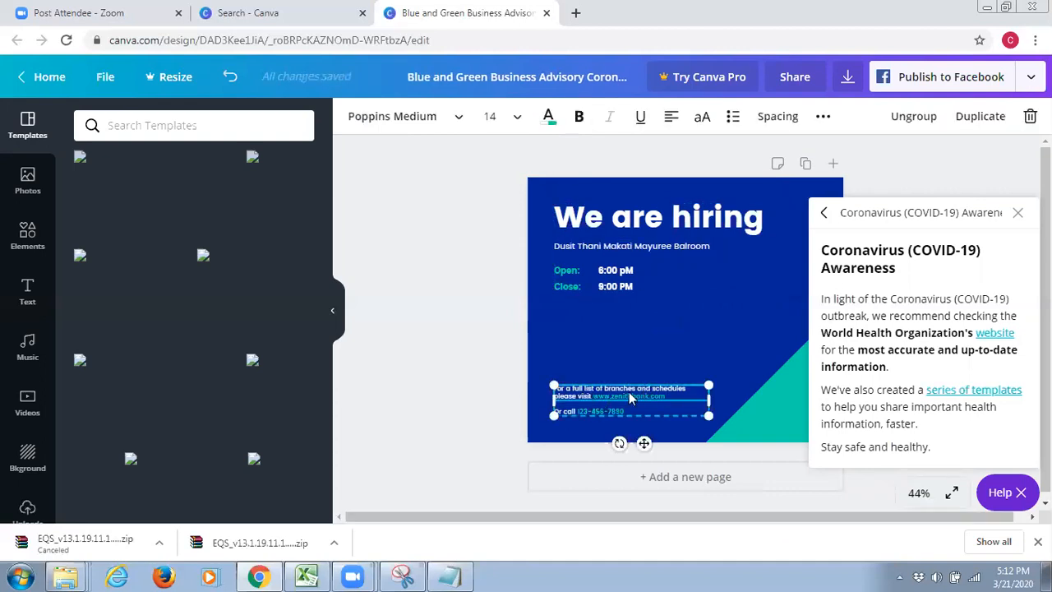
key("ctrl+b")
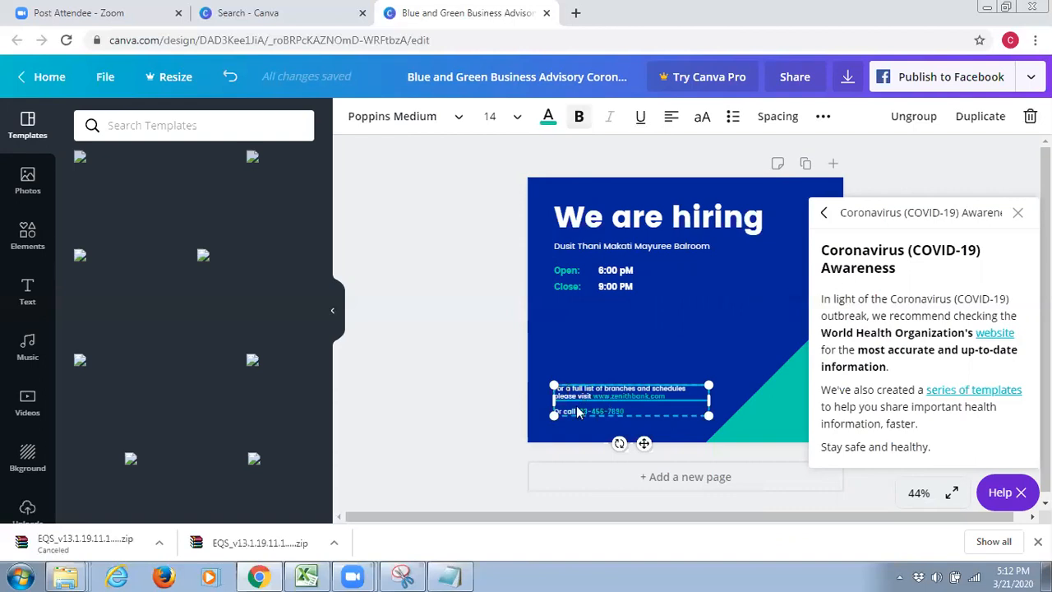
left_click(548, 118)
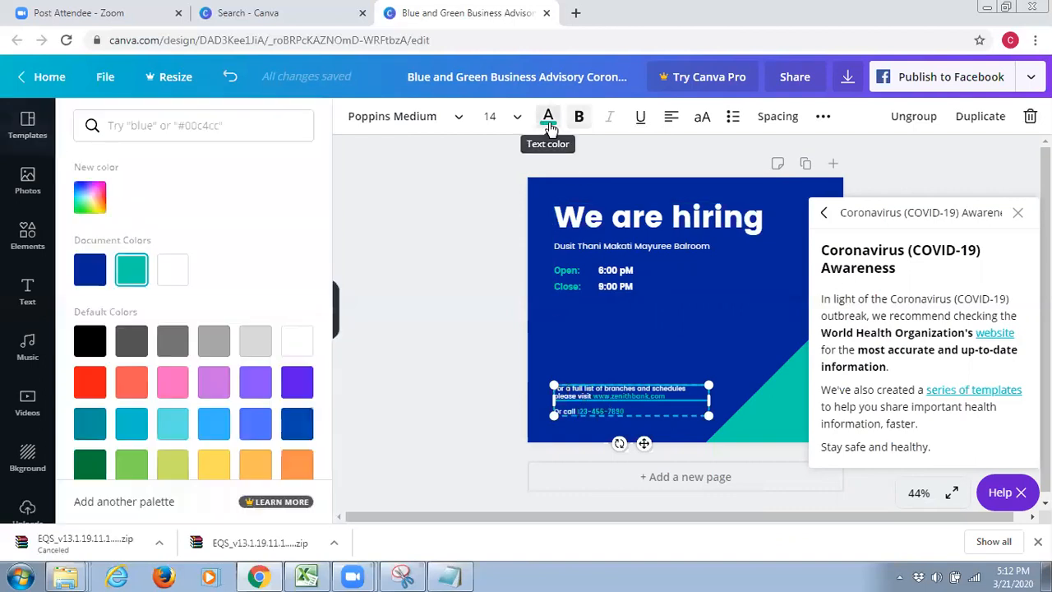
Try the "We are hiring" headline in red, then in purple
left_click(588, 216)
left_click(548, 124)
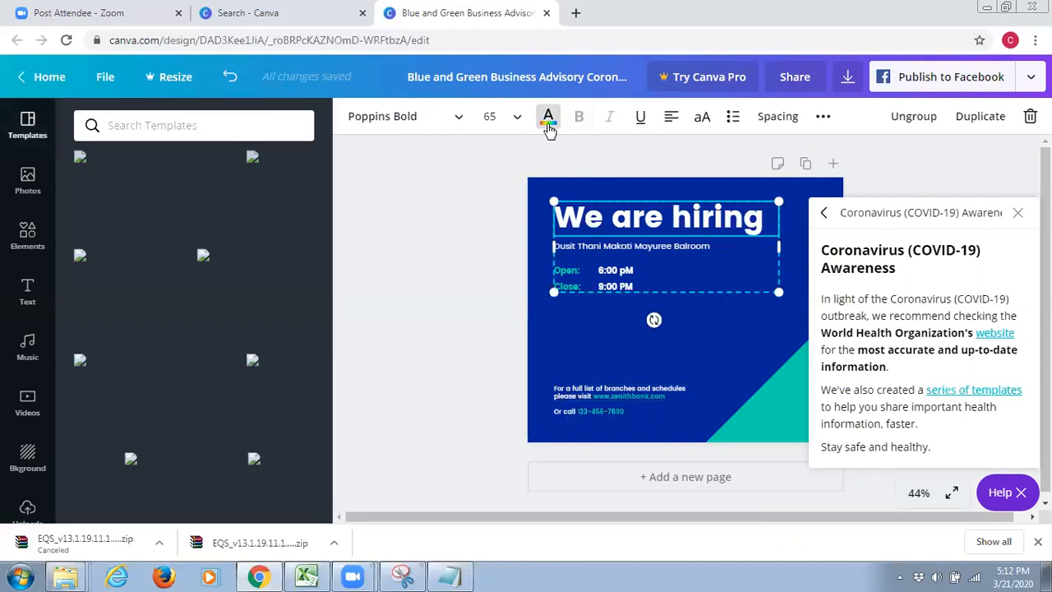
left_click(548, 124)
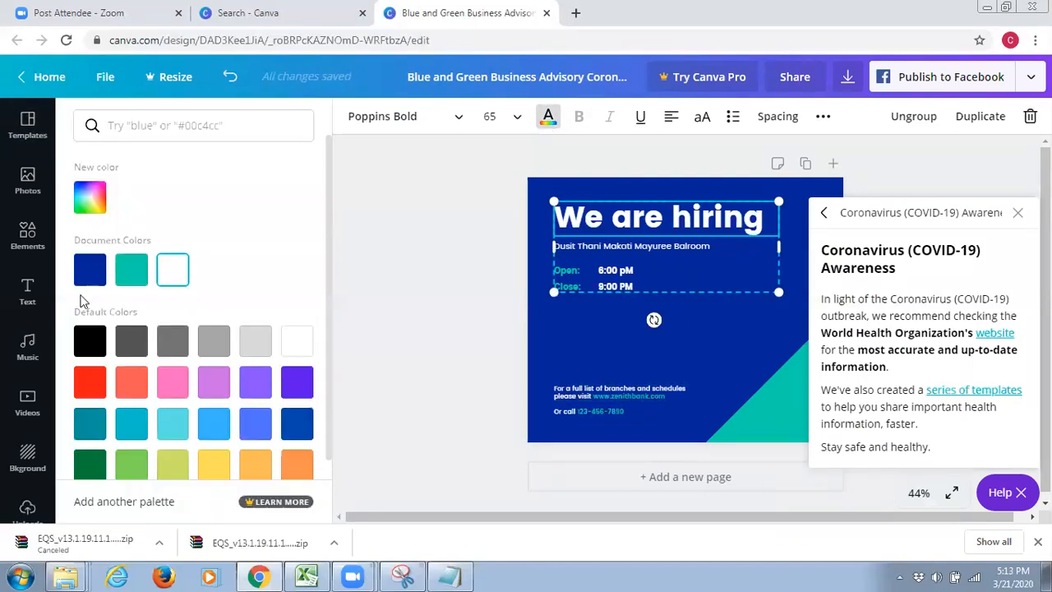
left_click(91, 382)
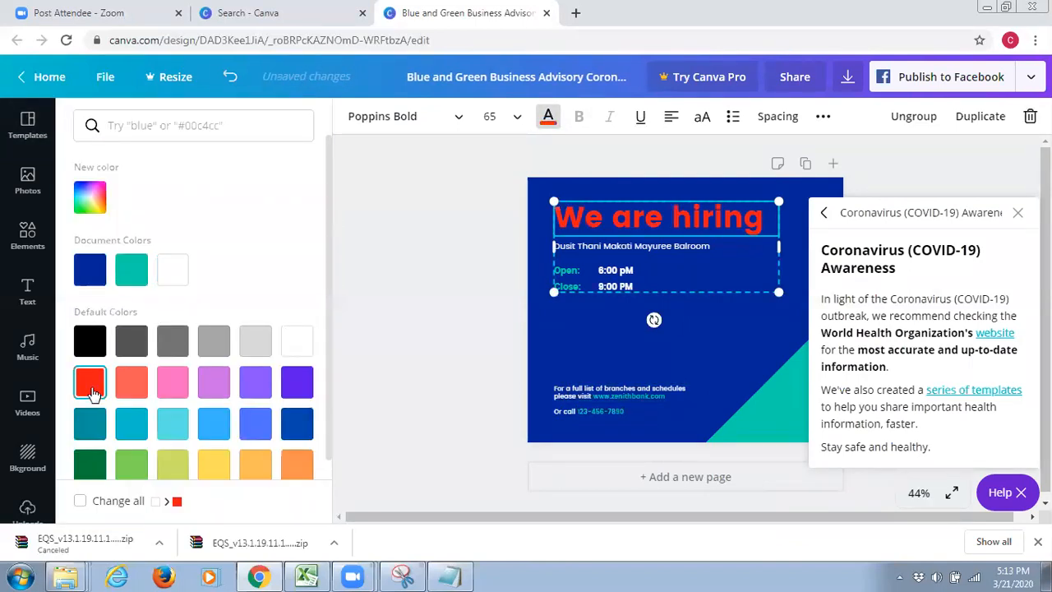
left_click(298, 385)
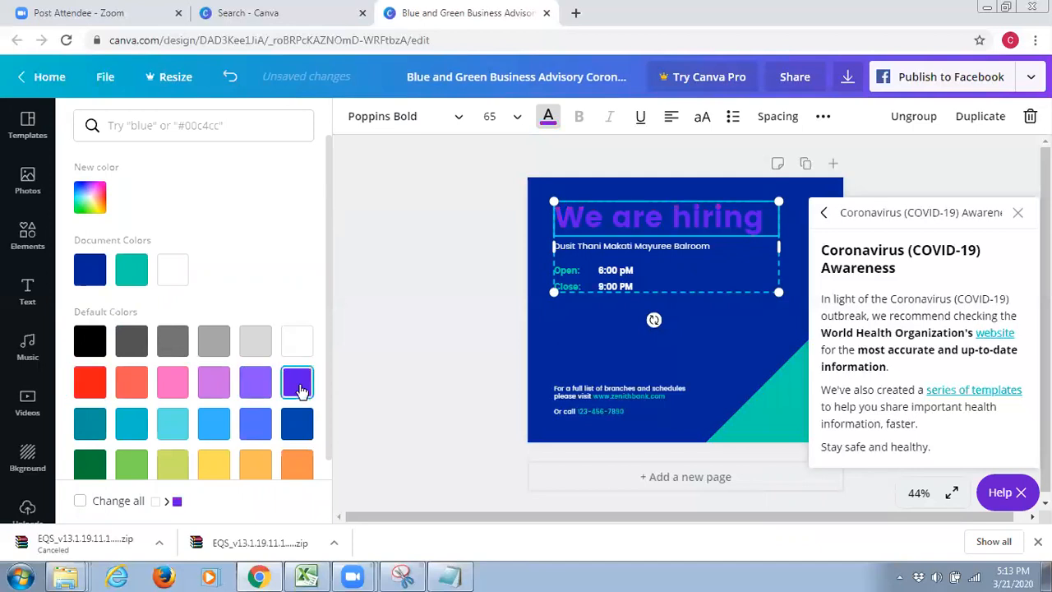
Try font size 56 and then 64 on the "We are hiring" headline
left_click(518, 118)
scroll(498, 368, "down", 5)
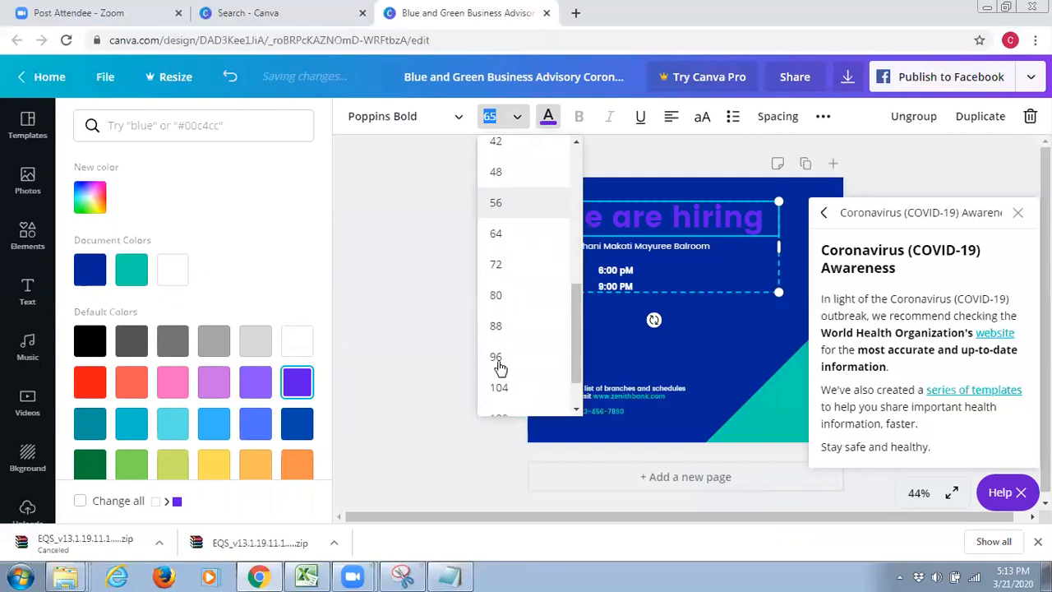
left_click(496, 203)
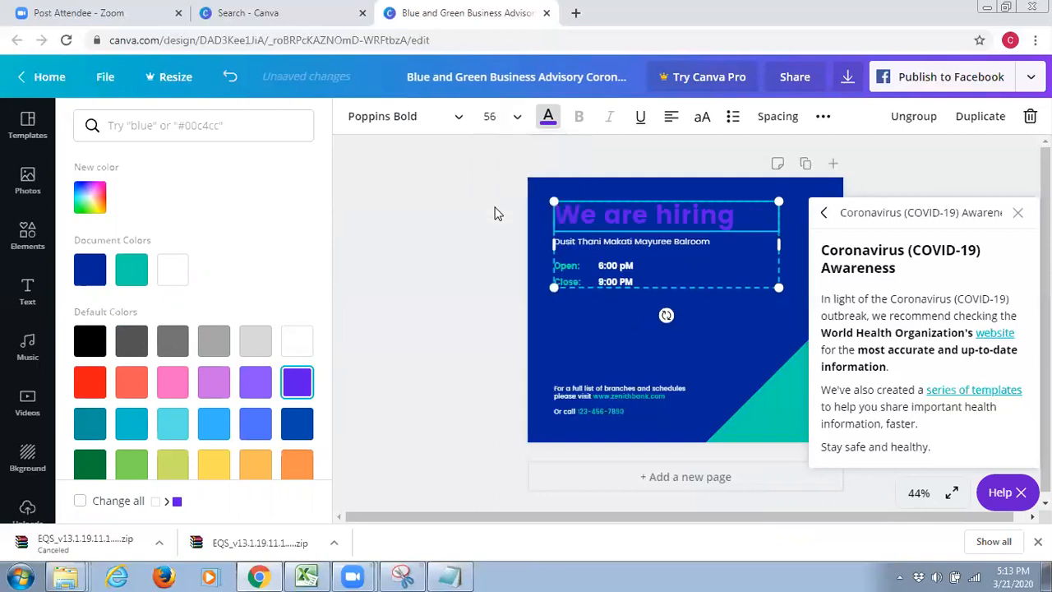
left_click(519, 119)
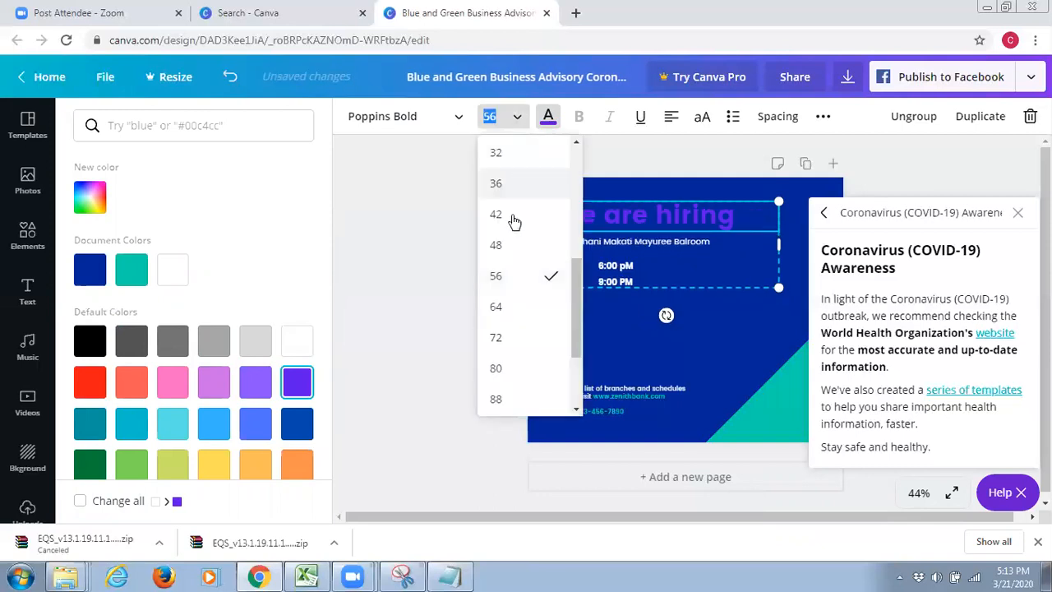
left_click(496, 306)
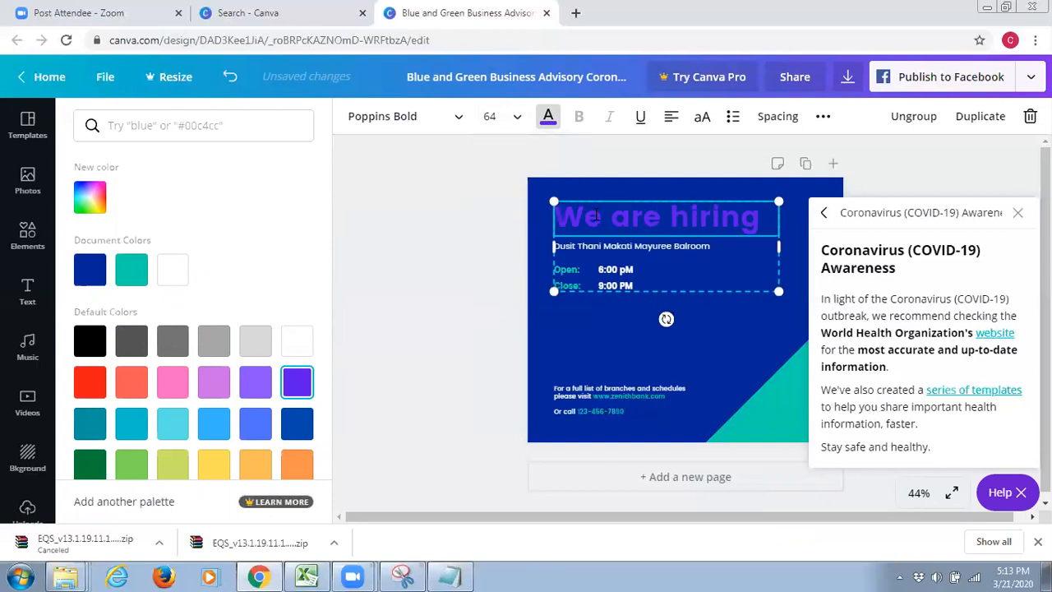
Undo the font size and colour changes made to the headline
left_click(229, 76)
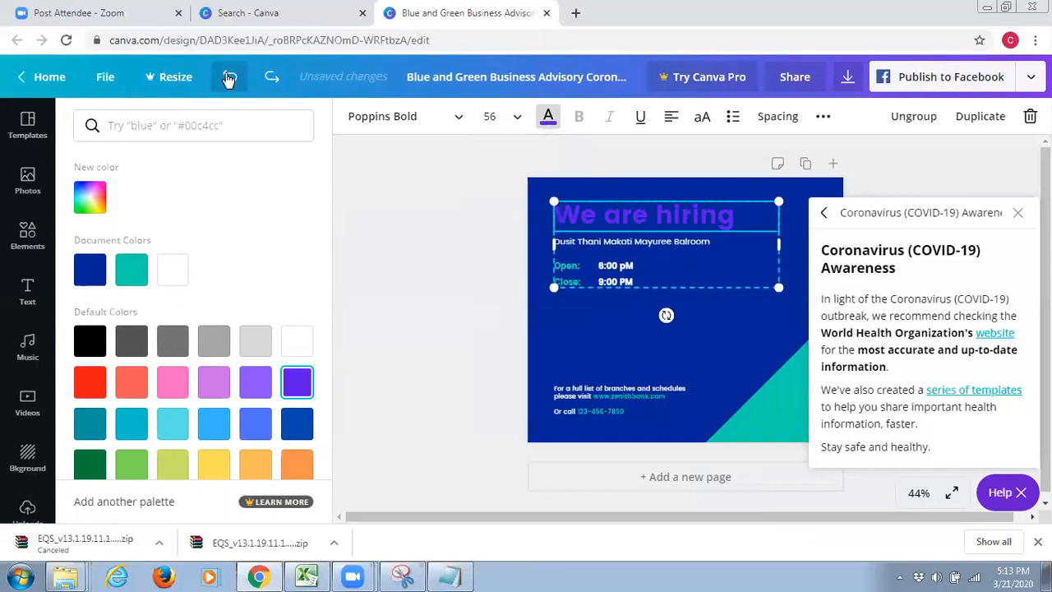
left_click(230, 76)
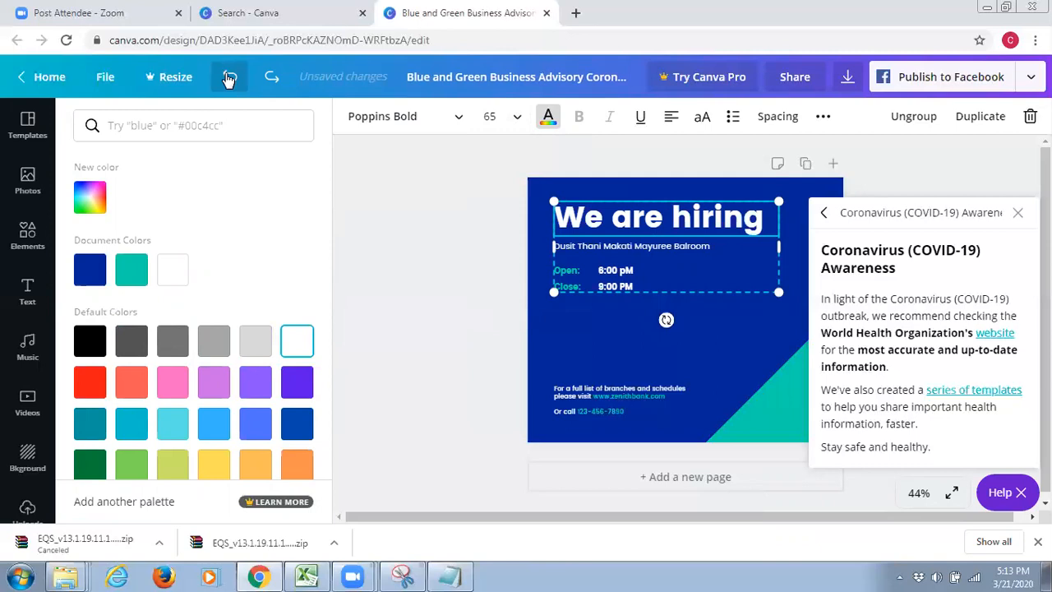
Set the headline's font to Poppins Medium and deselect the text
left_click(458, 119)
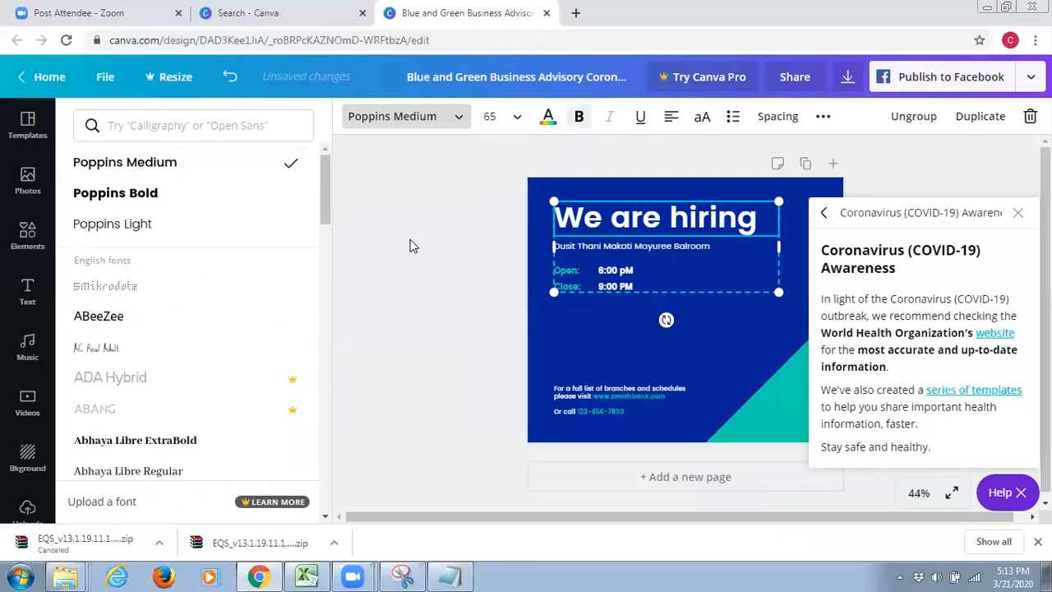
left_click(402, 154)
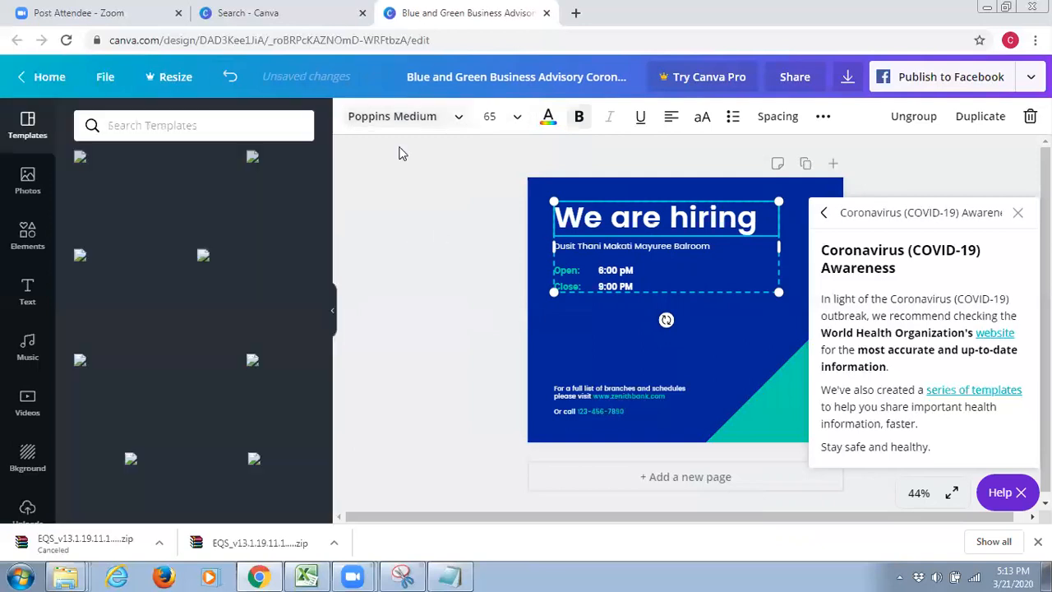
left_click(622, 324)
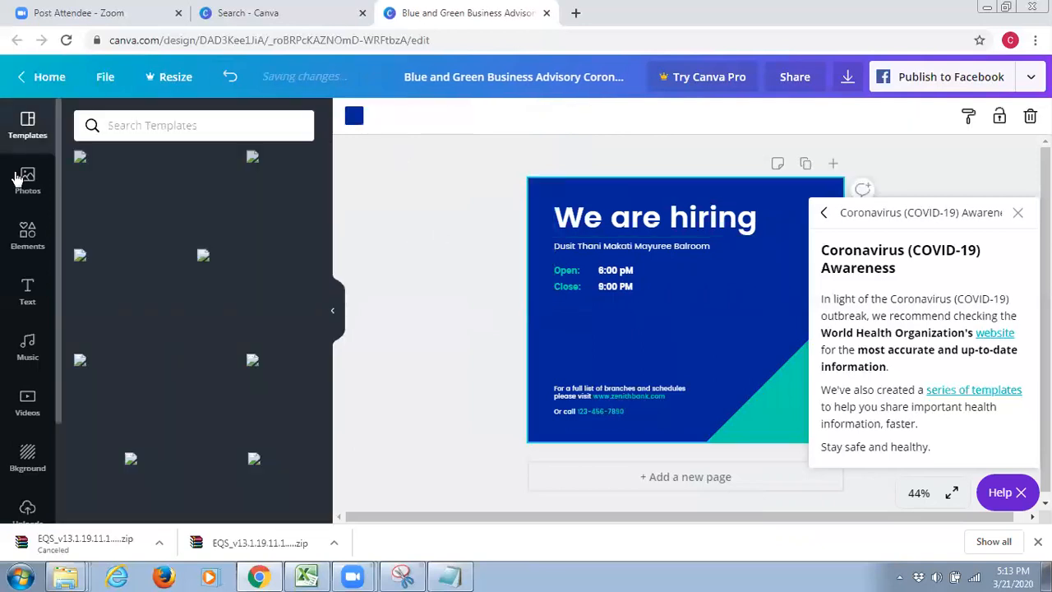
Close the Coronavirus help panel and try teal, light turquoise and finally medium blue as the page's background colour
left_click(29, 452)
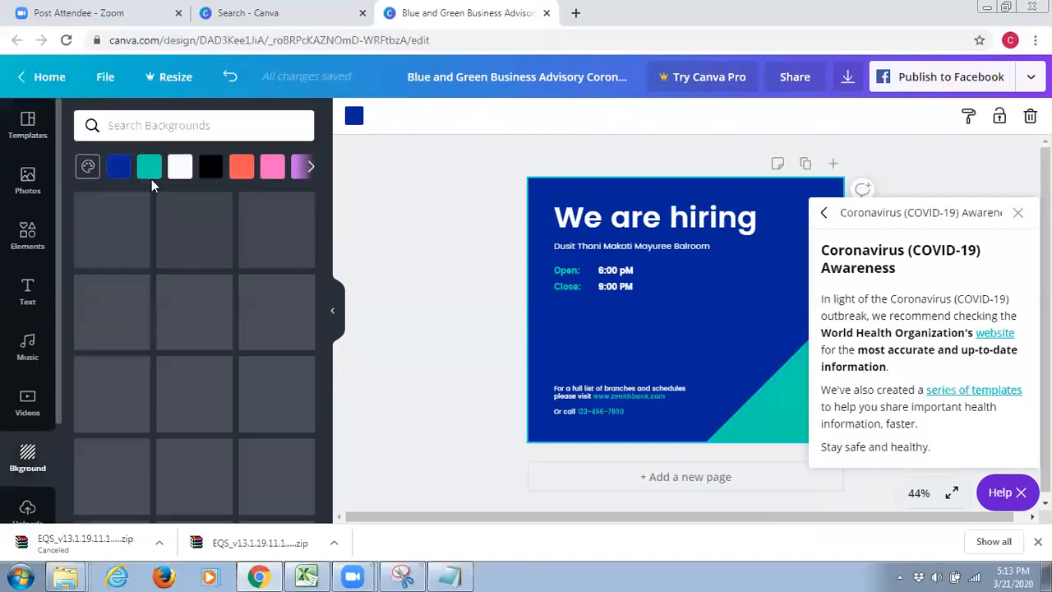
left_click(149, 168)
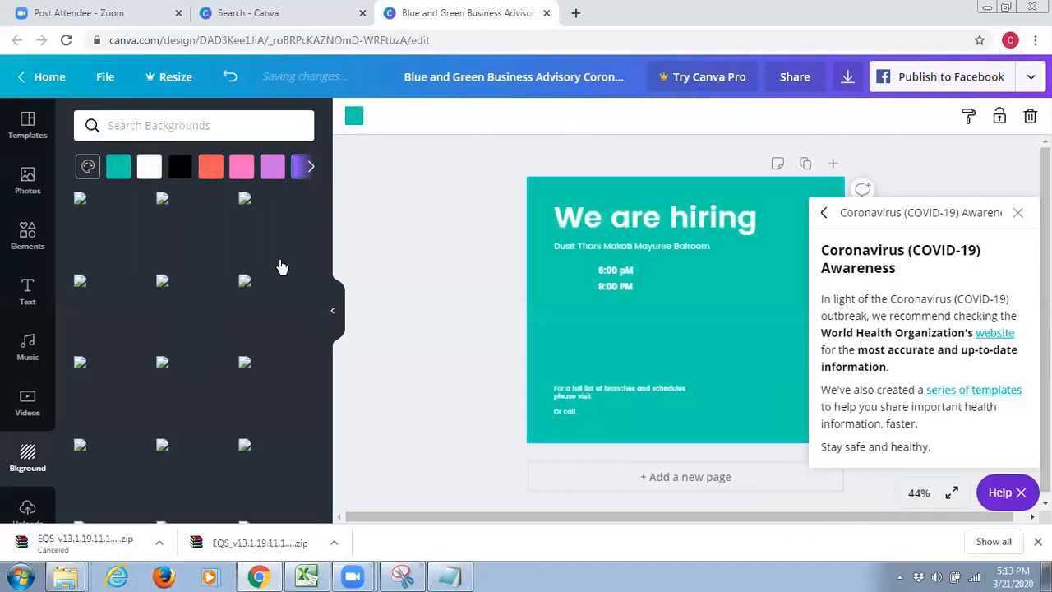
left_click(311, 166)
left_click(1017, 212)
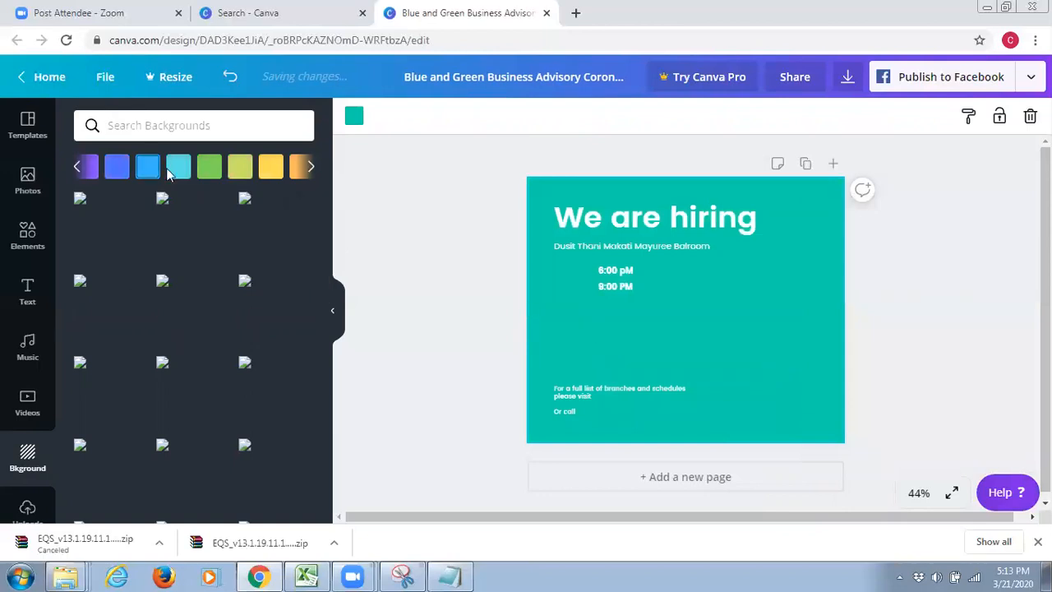
left_click(164, 340)
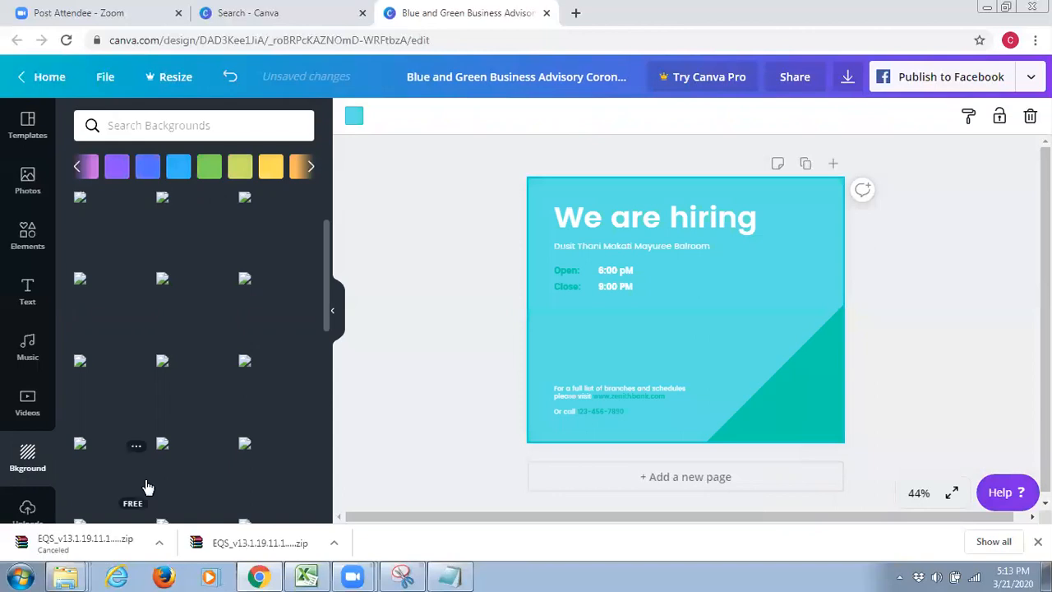
scroll(137, 312, "down", 3)
scroll(217, 317, "up", 3)
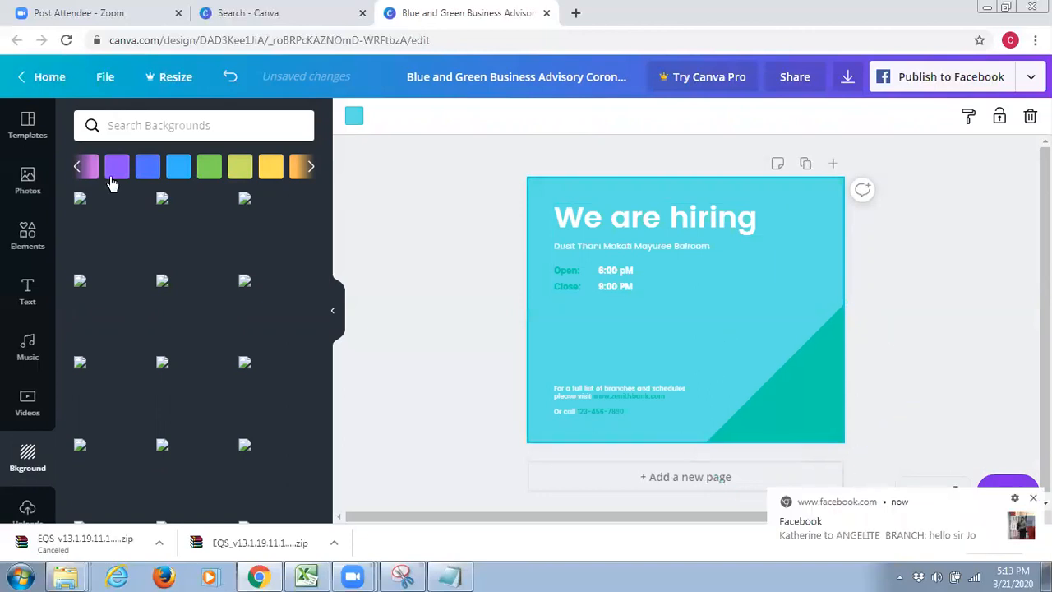
left_click(148, 171)
Add the recently used thinking-face emoji to the design, then delete it
left_click(27, 247)
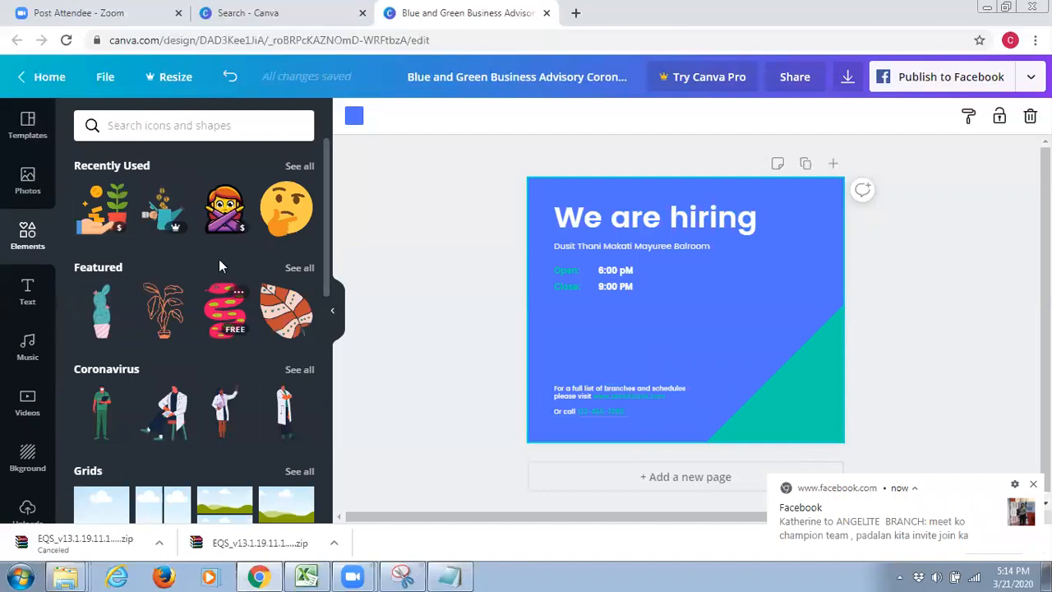
left_click(280, 216)
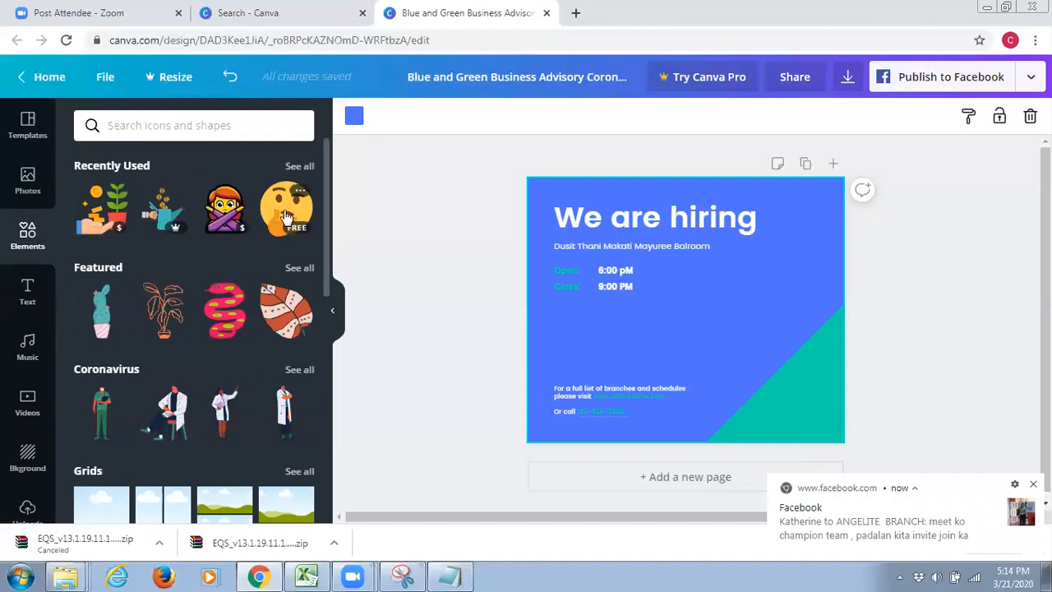
mouse_move(723, 320)
left_mouse_down()
mouse_move(752, 316)
mouse_move(730, 326)
left_mouse_up()
key("Delete")
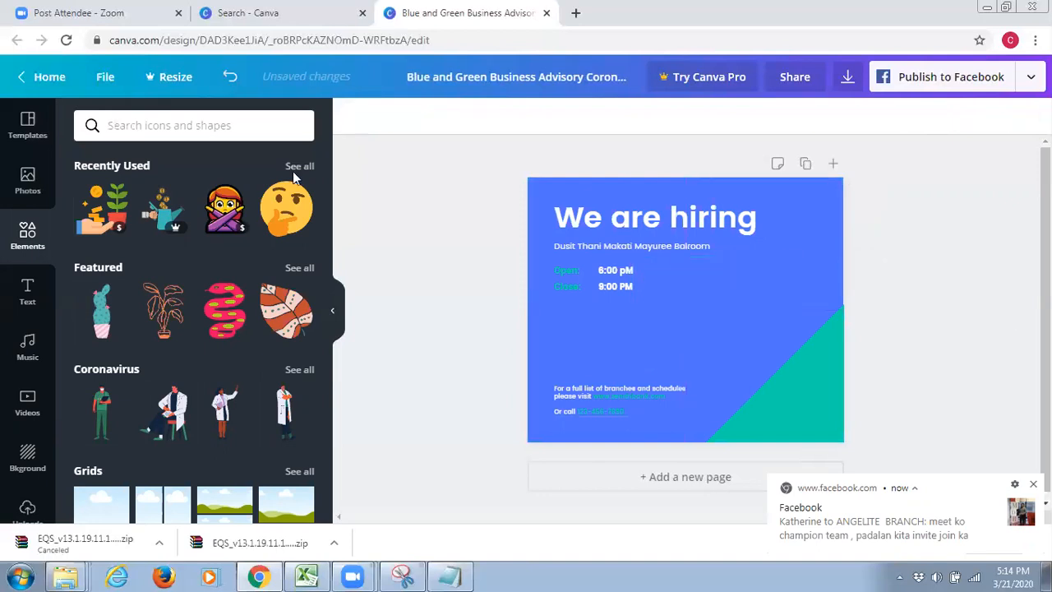
Place the seated doctor illustration from the Coronavirus elements beside the opening hours, then remove it from the page
left_click(169, 427)
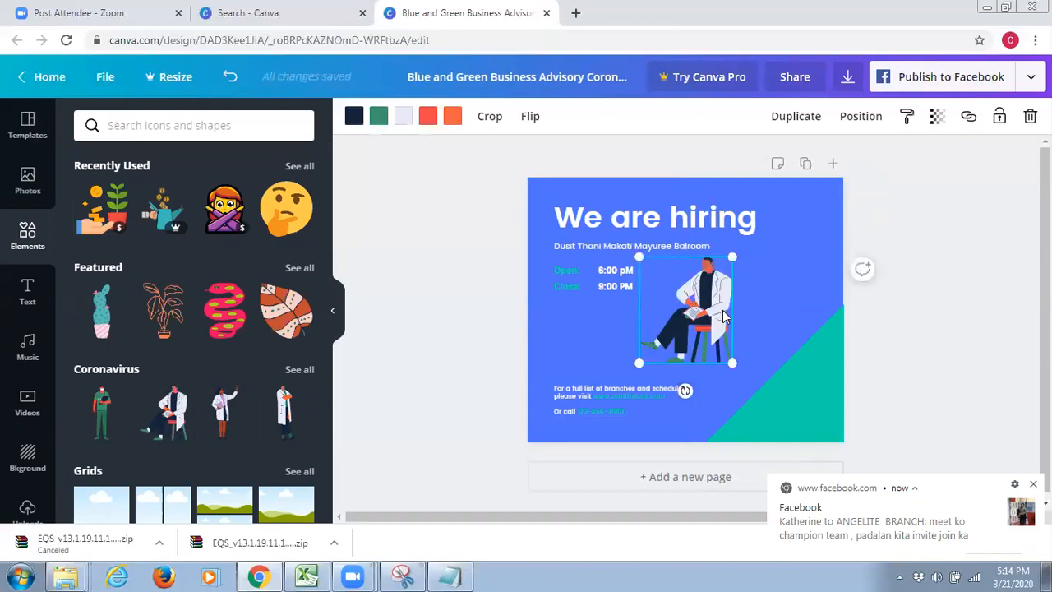
left_click_drag(745, 313, 773, 314)
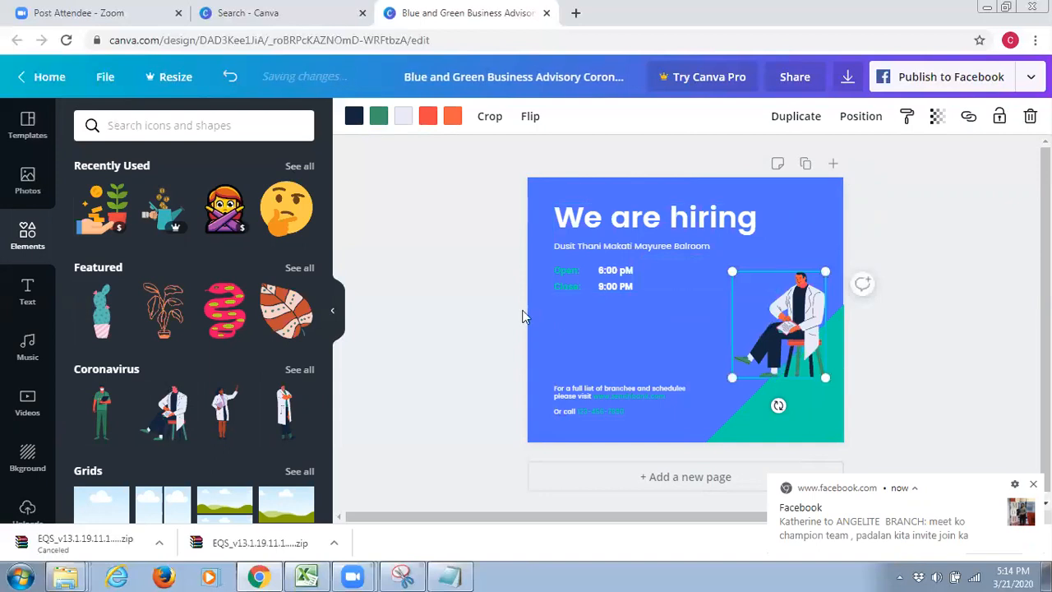
scroll(229, 403, "down", 1)
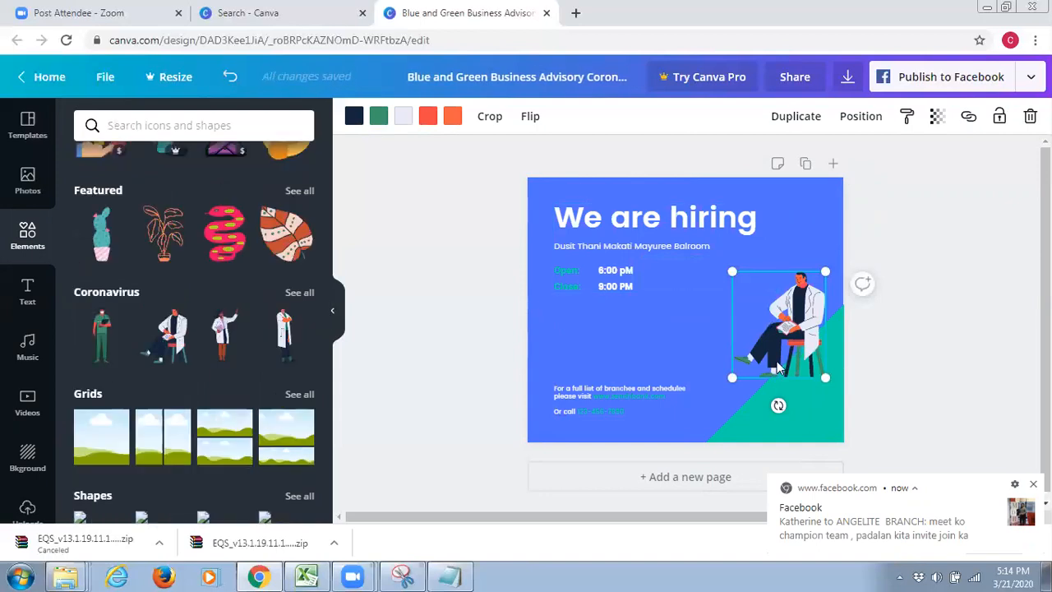
left_click_drag(803, 336, 958, 316)
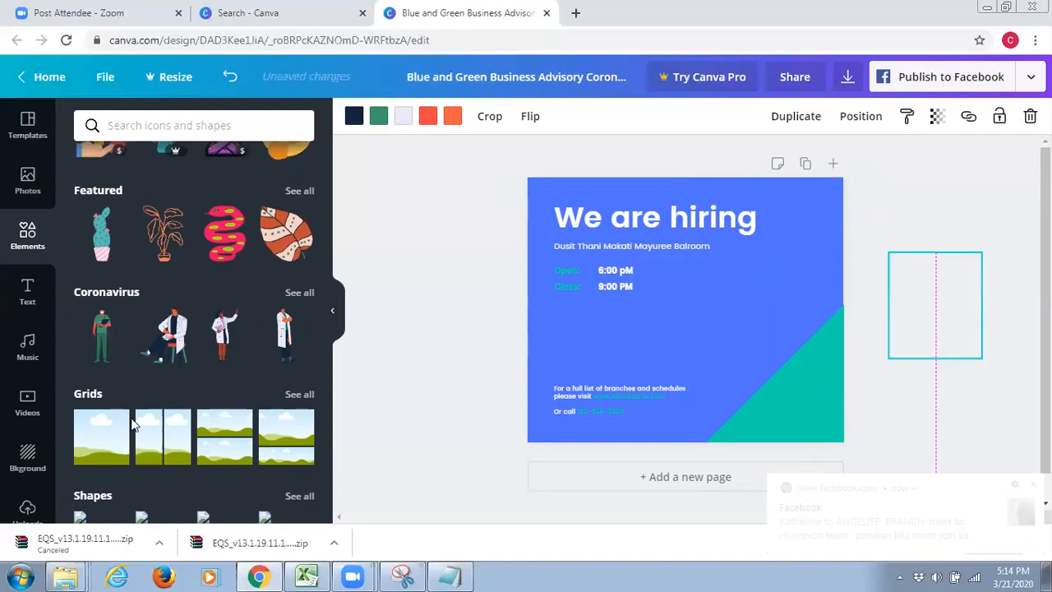
Look through the element categories, from grids, shapes and frames to charts, gradients, lines and drawn objects
scroll(133, 424, "up", 1)
scroll(130, 413, "down", 2)
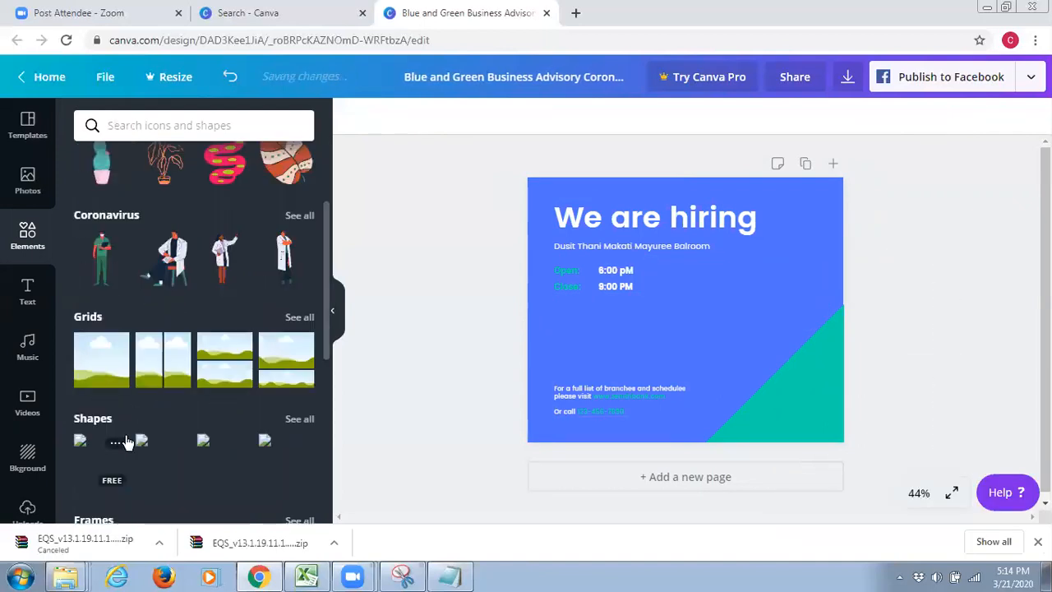
scroll(151, 401, "down", 2)
scroll(180, 414, "down", 1)
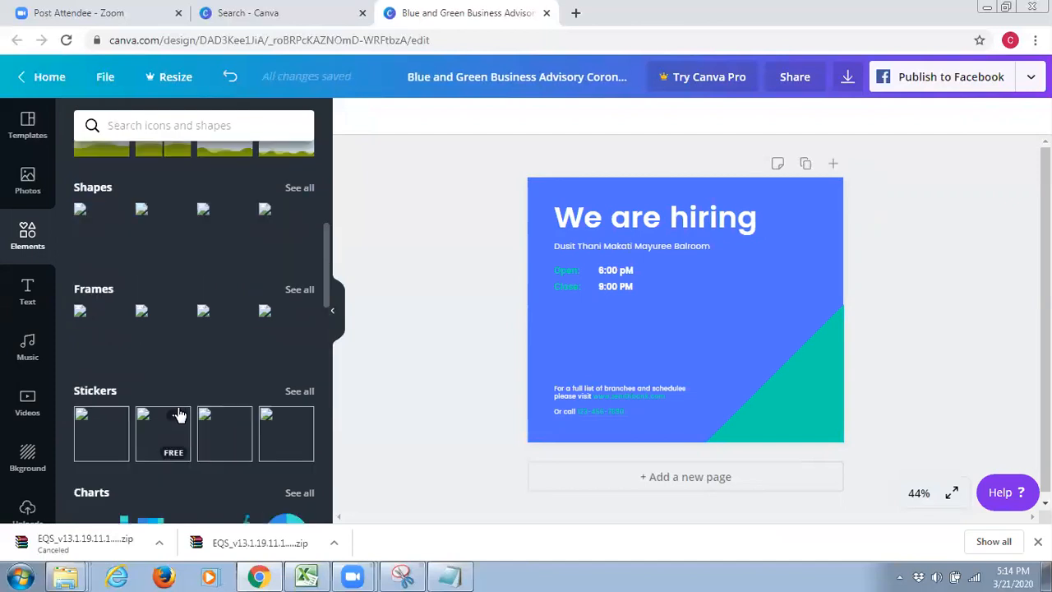
scroll(180, 415, "down", 2)
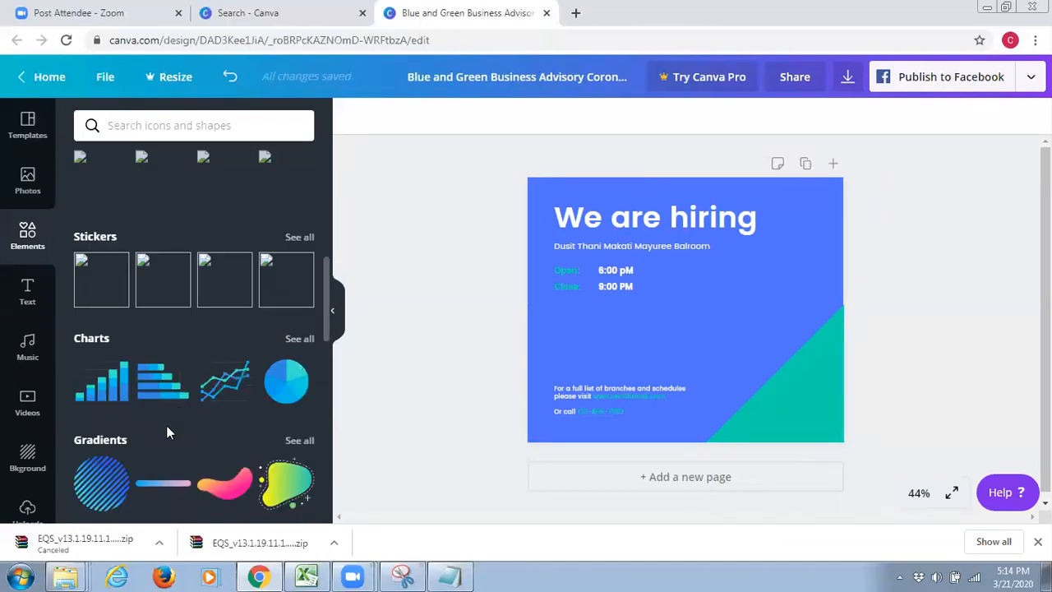
scroll(184, 442, "down", 1)
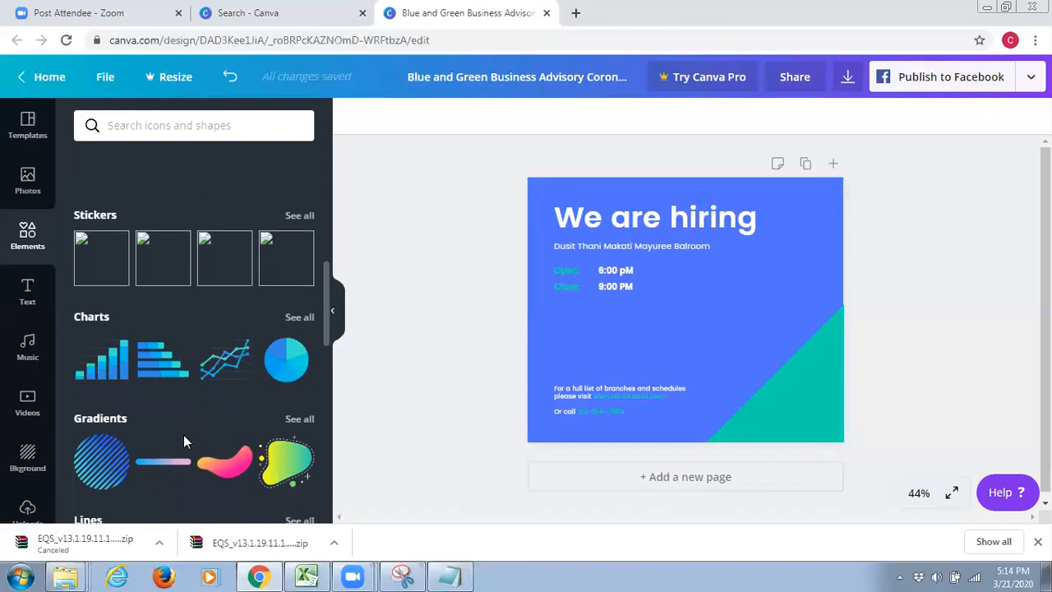
scroll(184, 442, "down", 3)
scroll(183, 441, "down", 2)
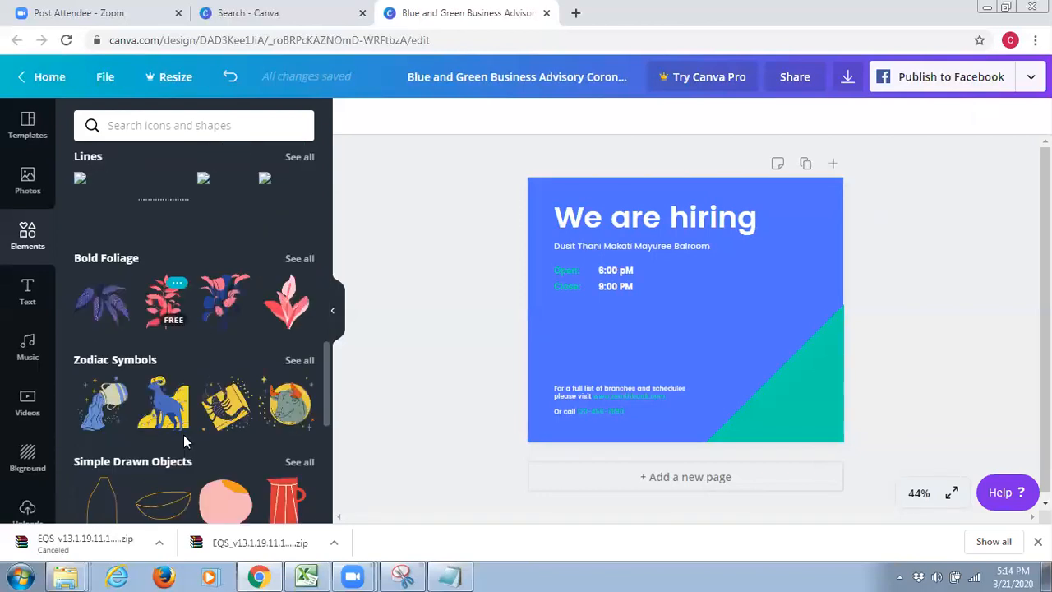
View the uploaded images, open the file selection for uploading an image or video, and cancel it
scroll(7, 473, "down", 1)
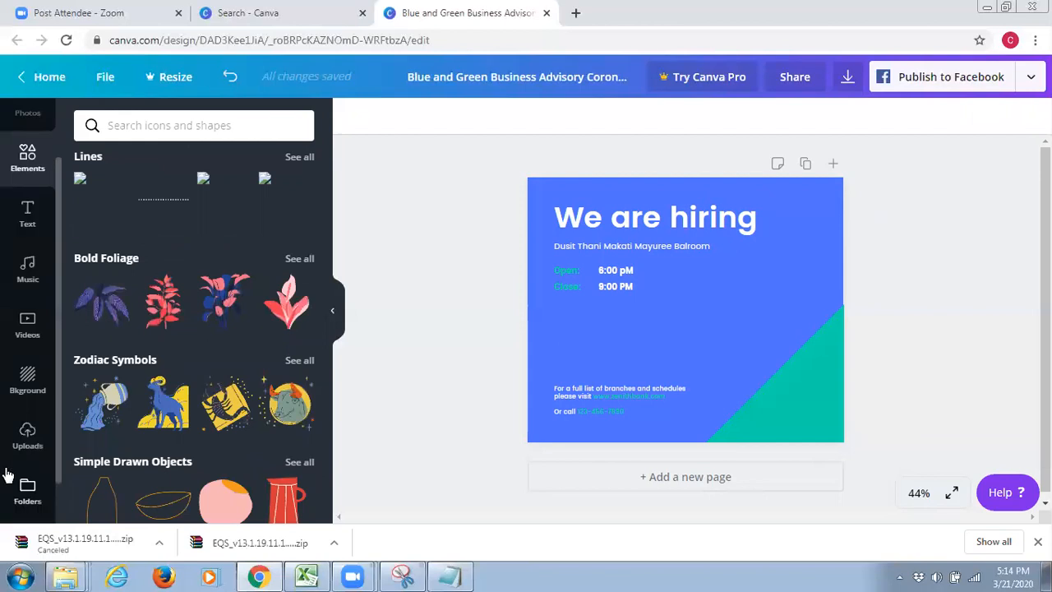
scroll(41, 516, "down", 1)
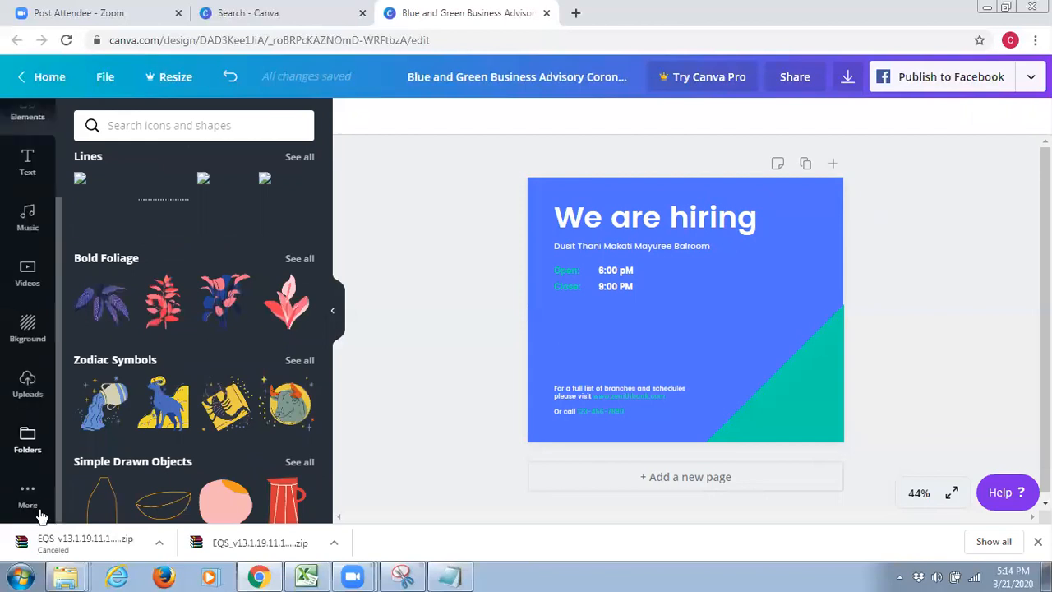
left_click(25, 394)
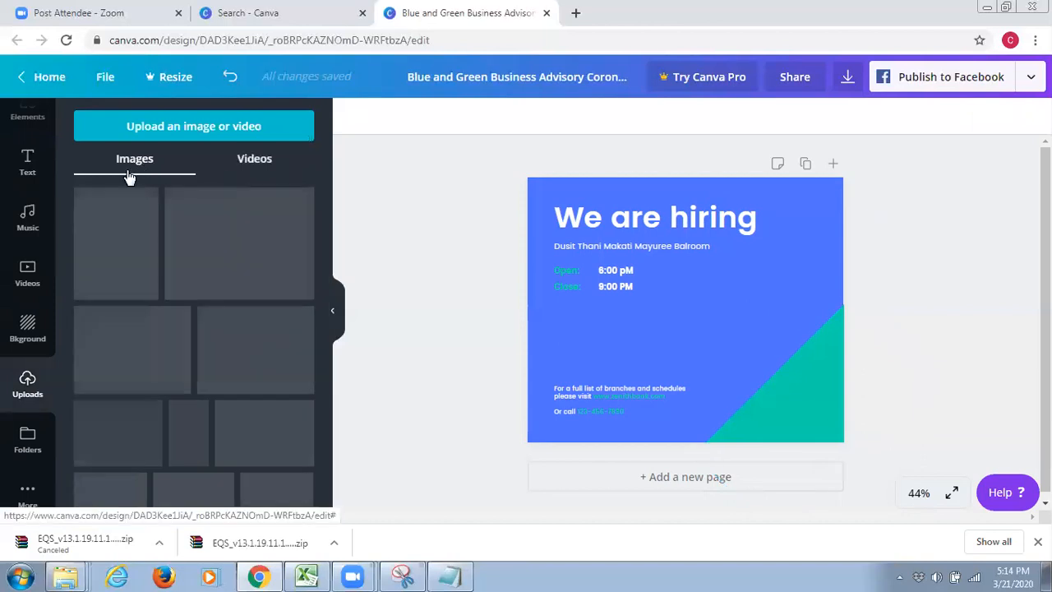
left_click(189, 130)
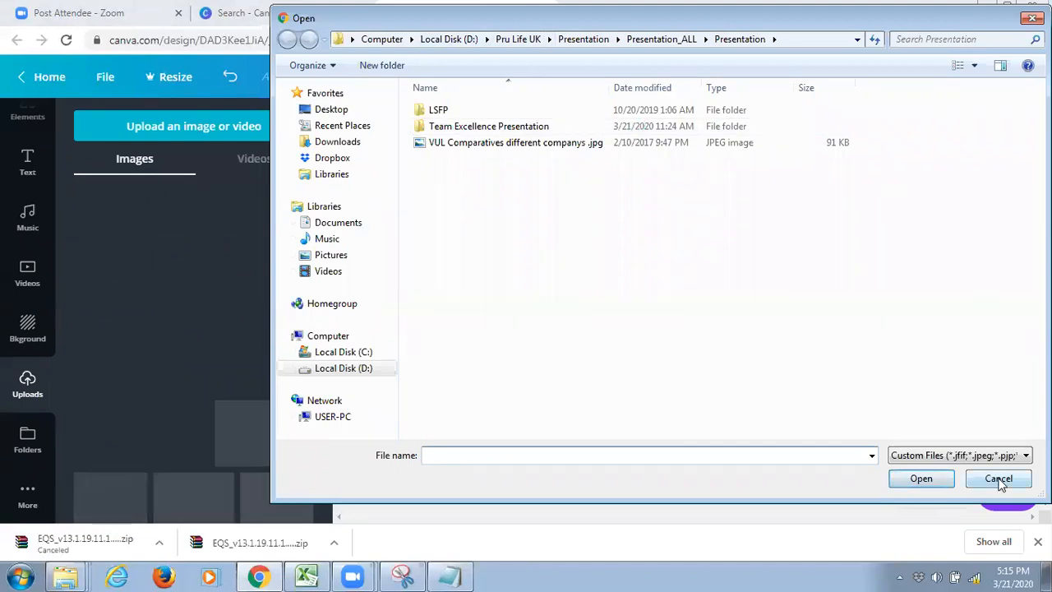
key("Escape")
left_click(261, 162)
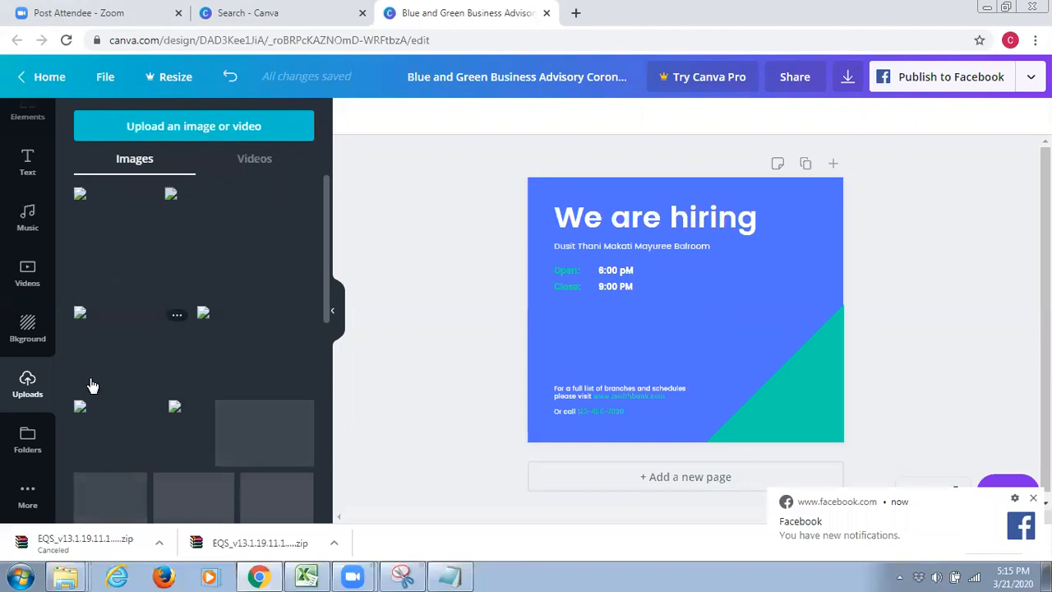
Examine the available folders and the additional Canva apps
left_click(27, 441)
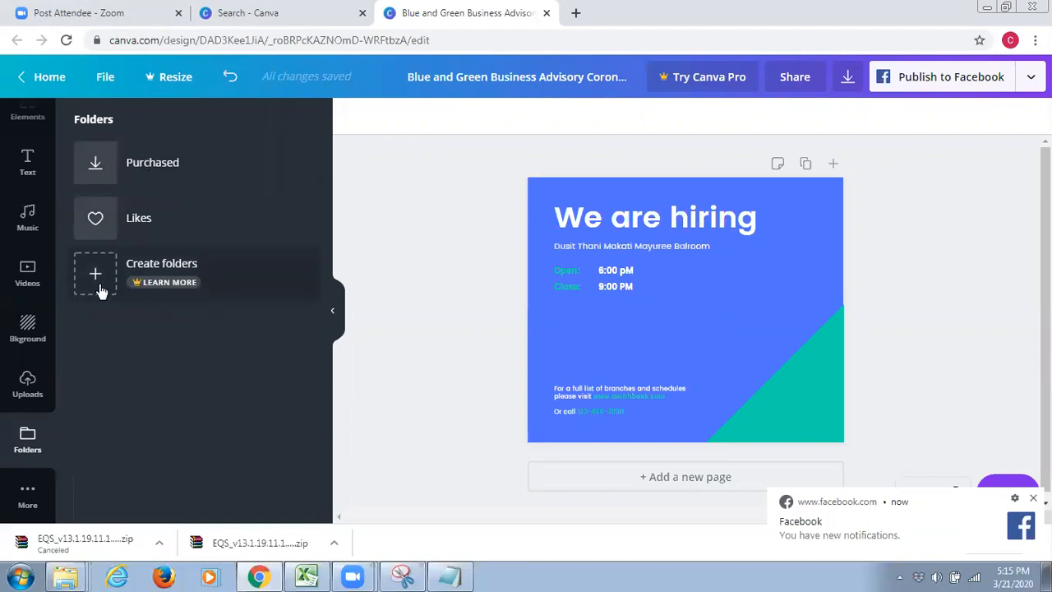
scroll(49, 283, "up", 3)
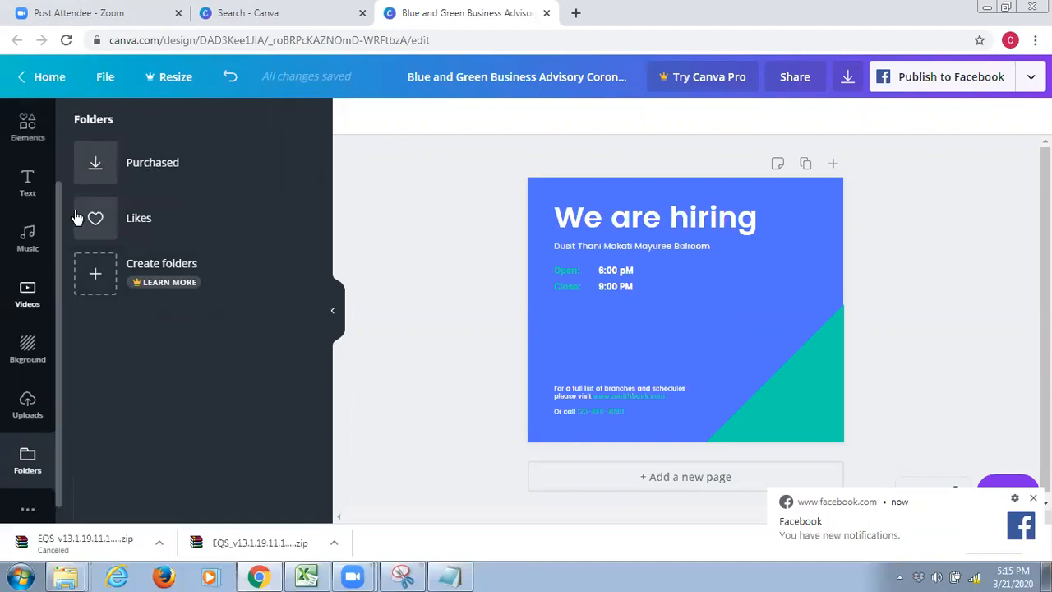
scroll(11, 457, "down", 2)
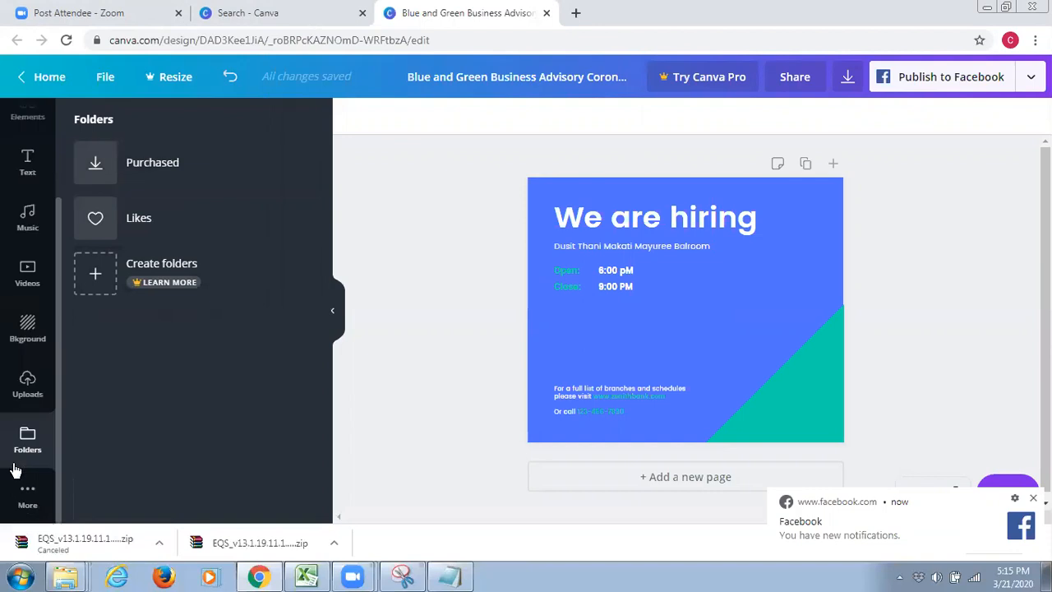
left_click(26, 493)
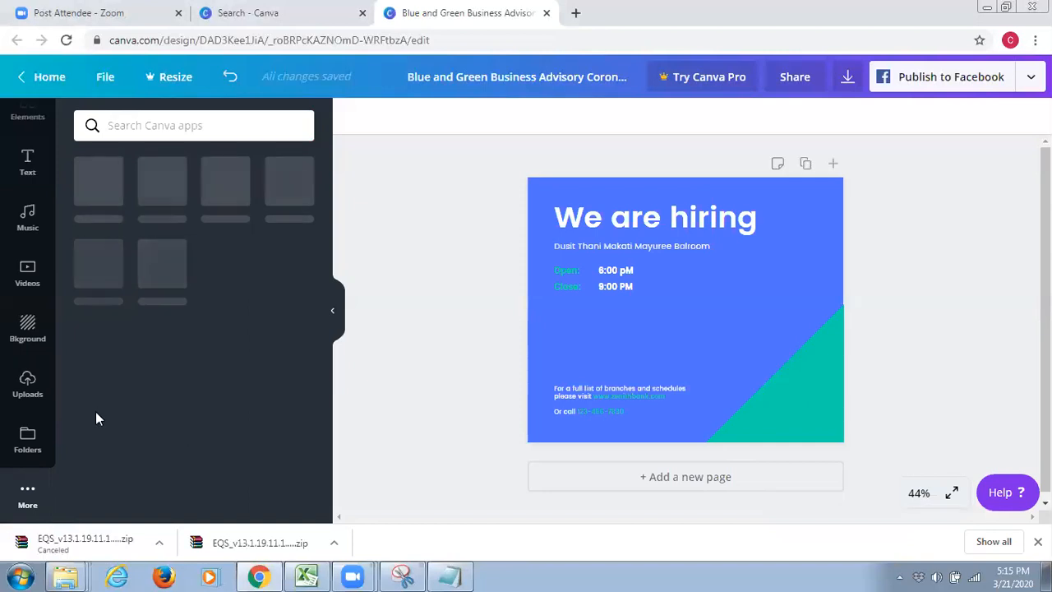
Search the photo library for "business"
scroll(28, 267, "up", 2)
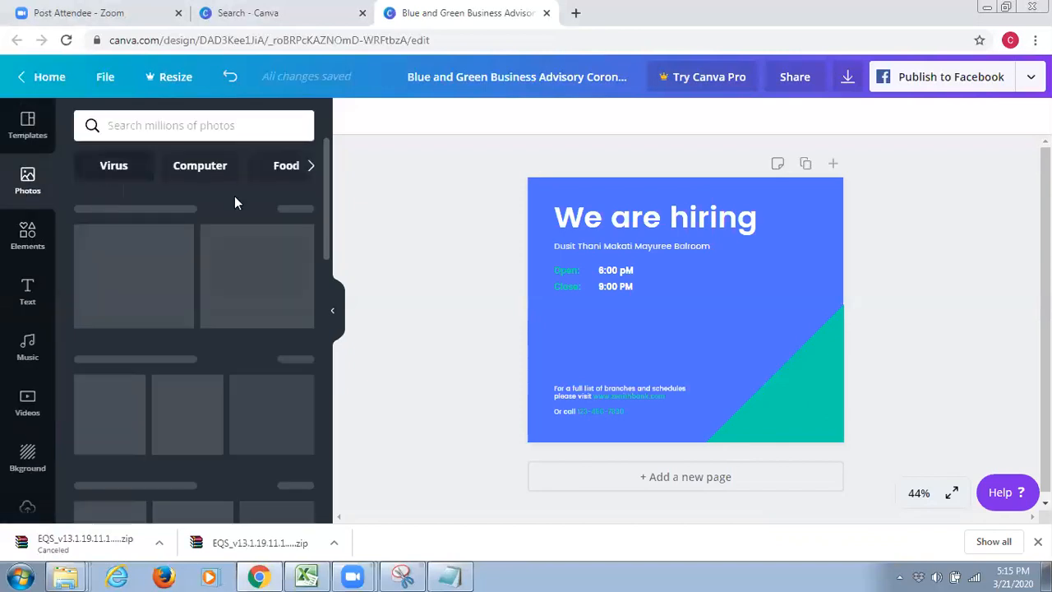
left_click(140, 127)
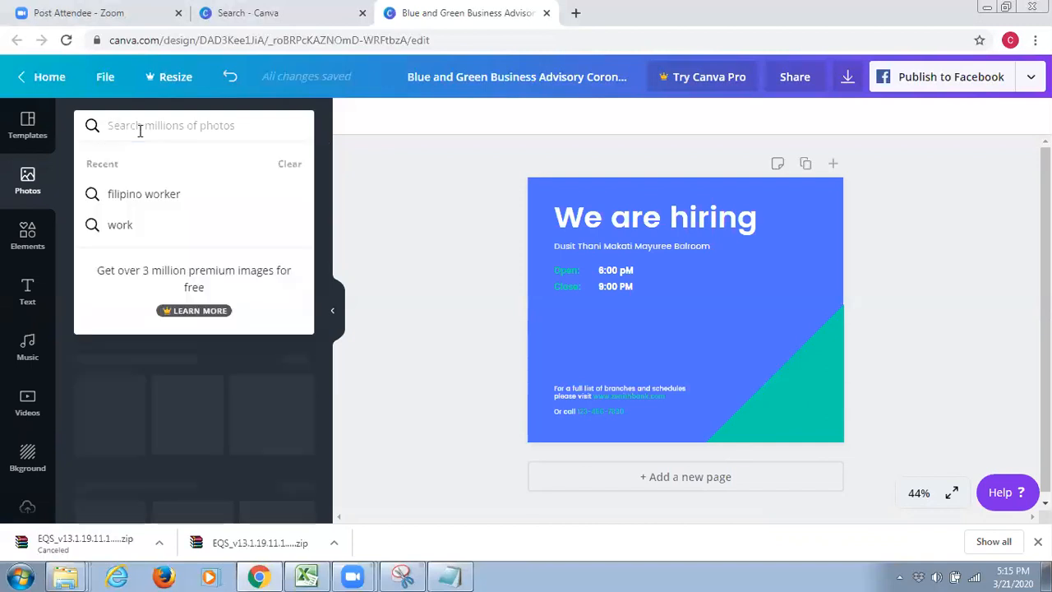
type("bu")
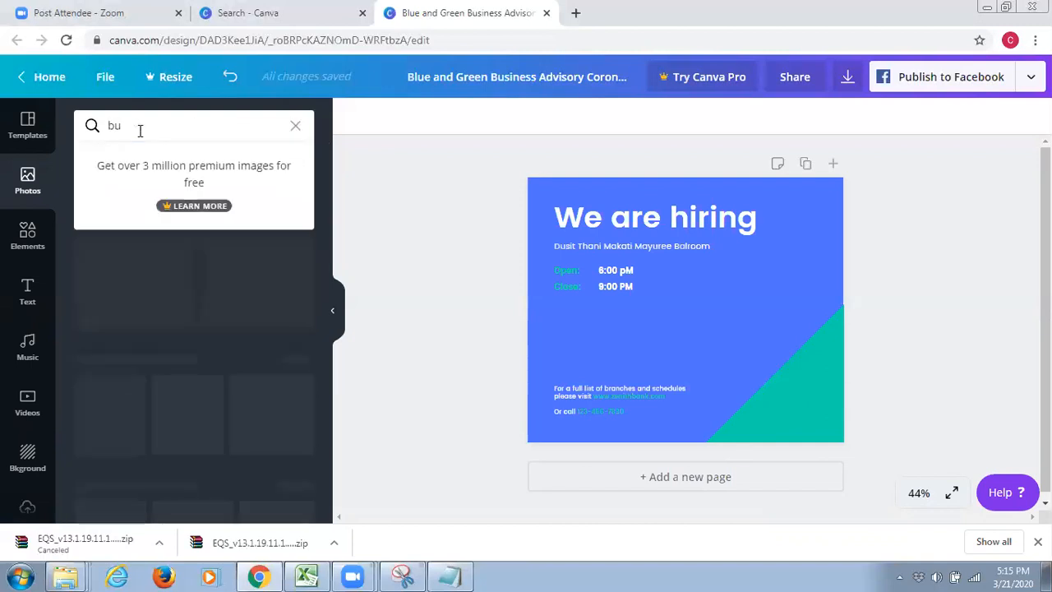
type("siness")
key("Return")
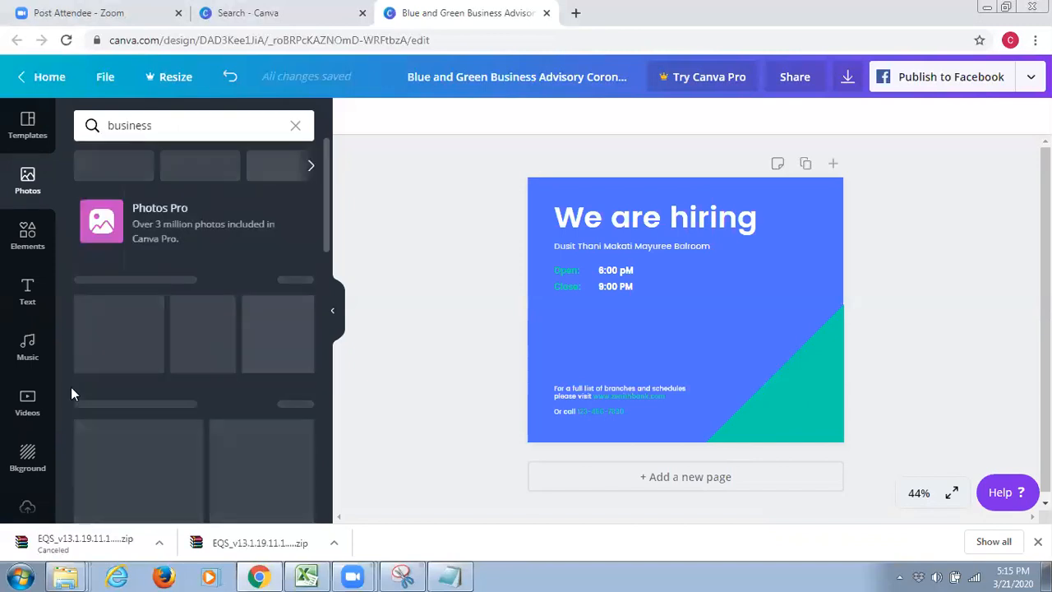
Return to the templates, open the design's download options, and close the "Search - Canva" browser tab
left_click(28, 136)
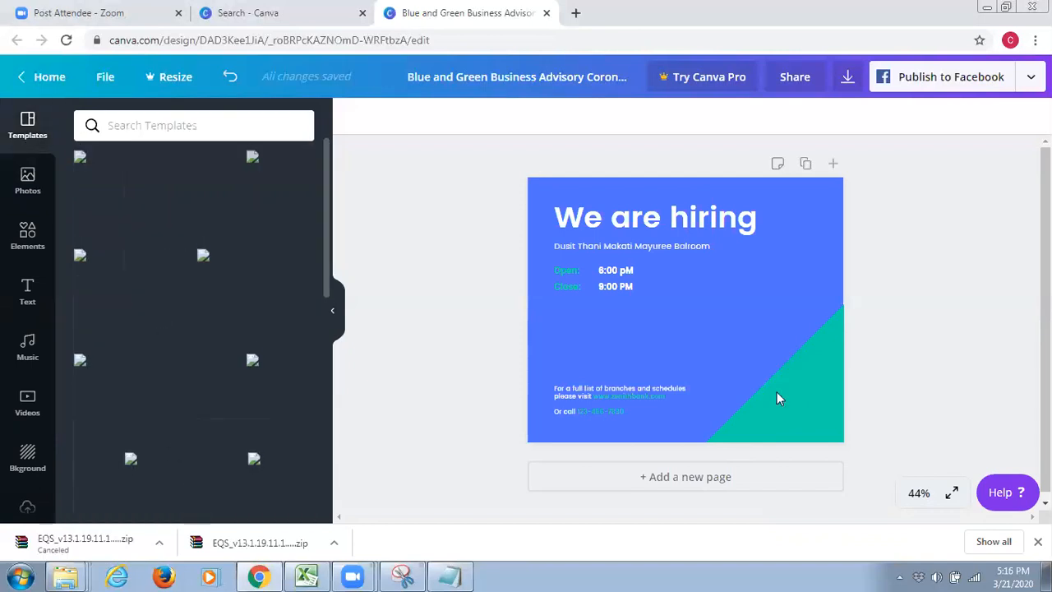
left_click(734, 345)
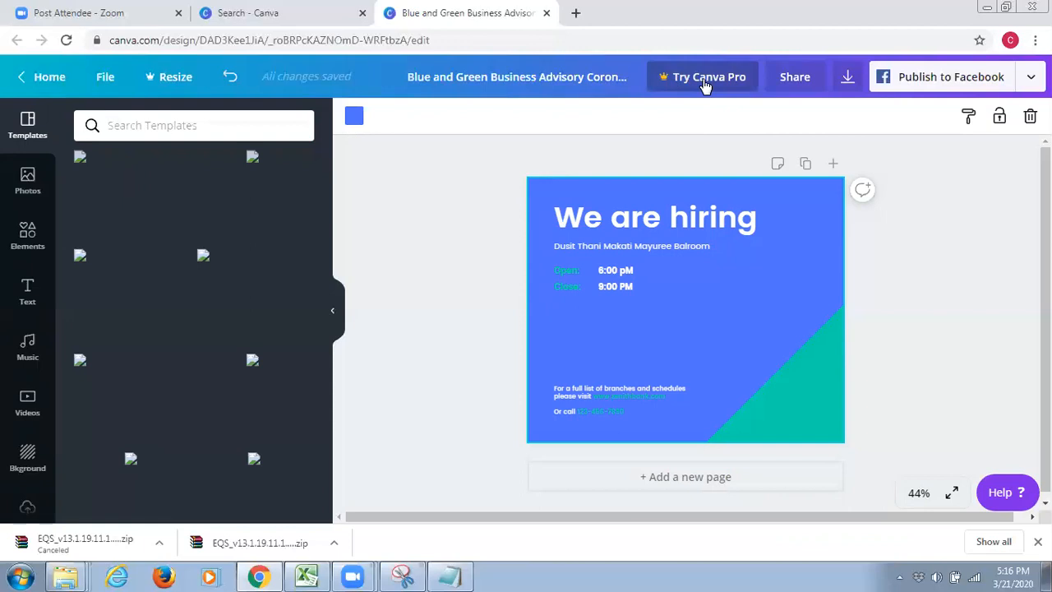
left_click(848, 78)
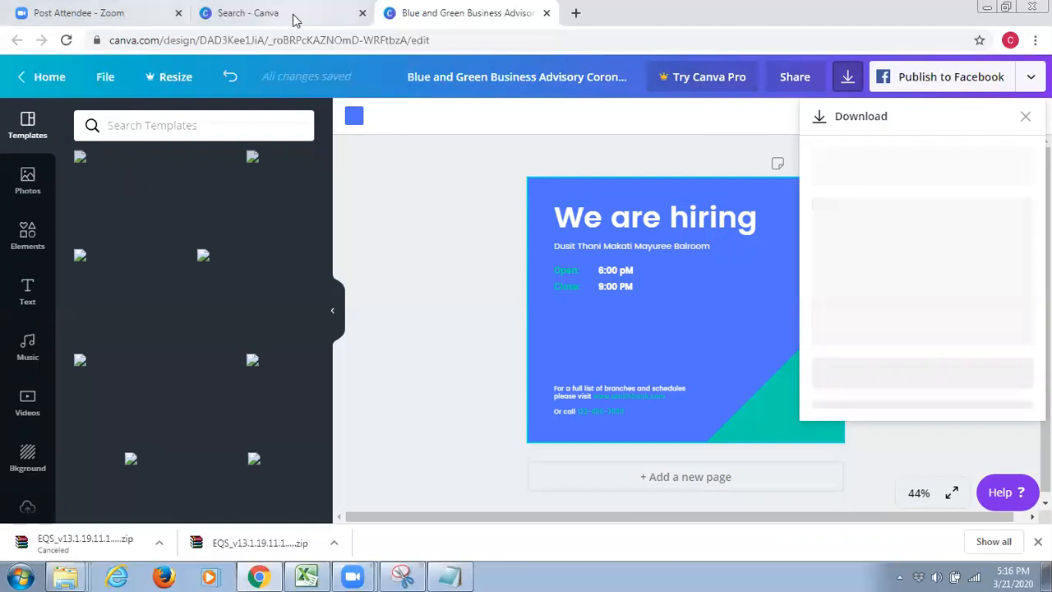
left_click(362, 15)
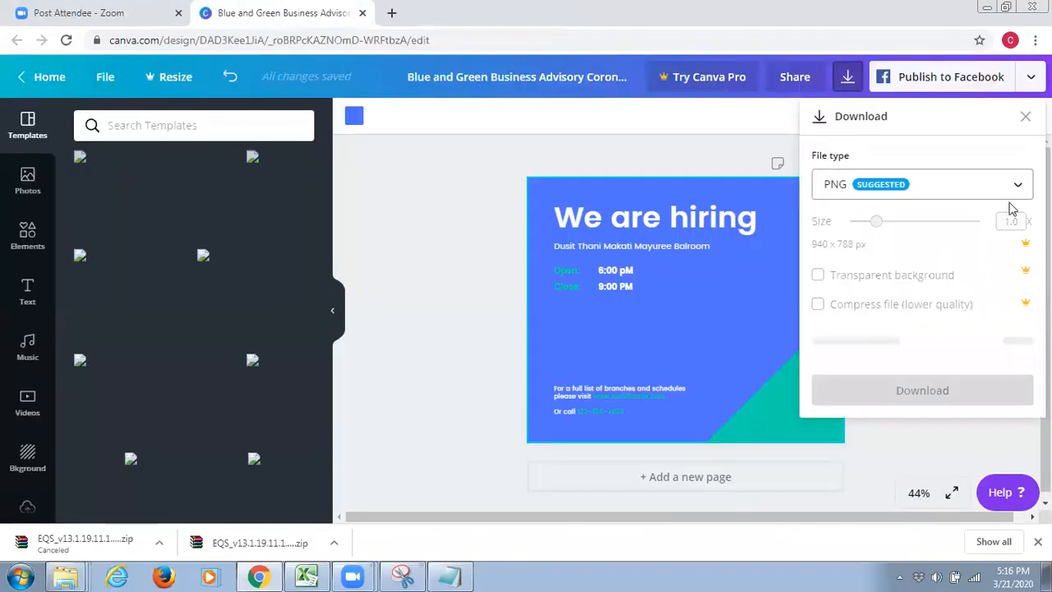
Try to select GIF as the download file type, reopen the download options, and leave them
left_click(1017, 187)
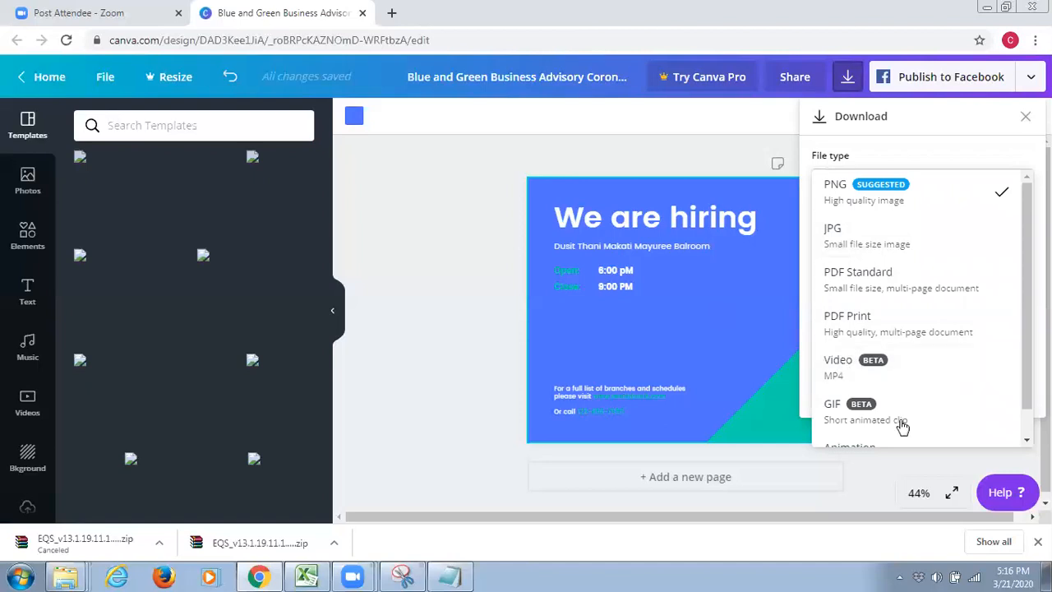
scroll(901, 426, "down", 1)
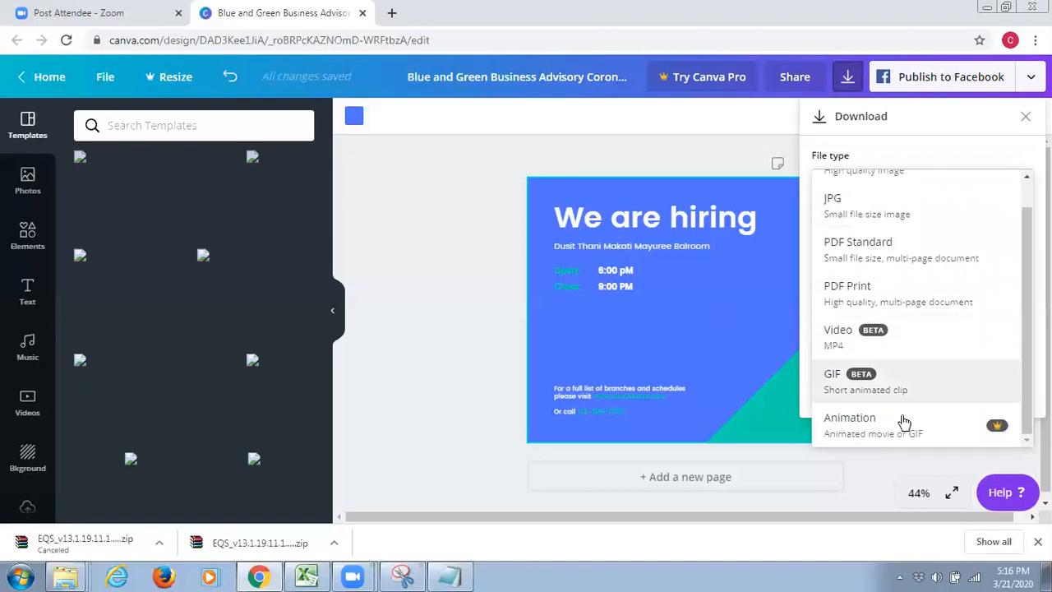
left_click(867, 377)
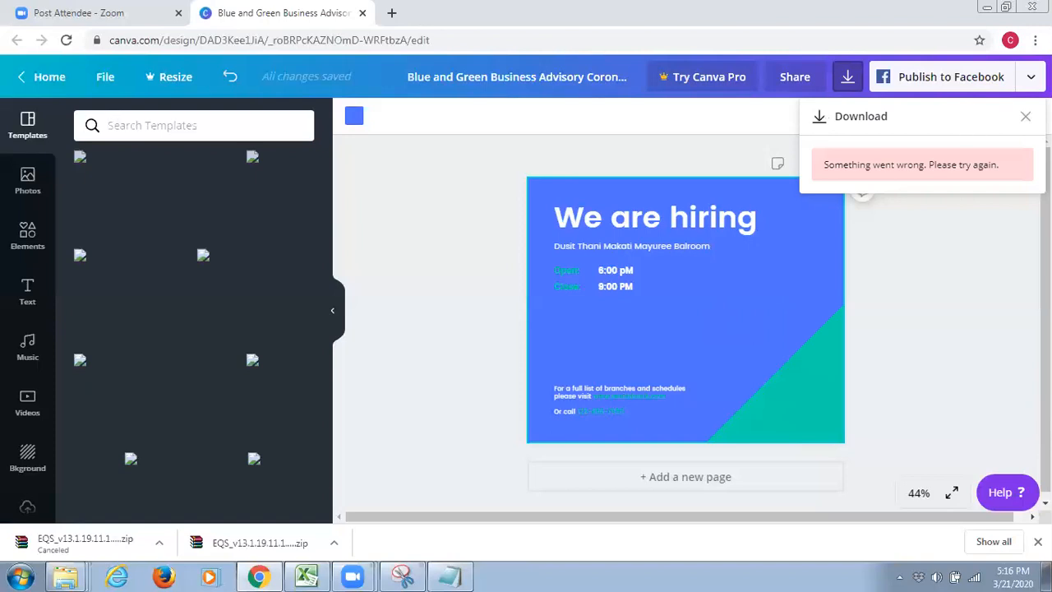
left_click(847, 78)
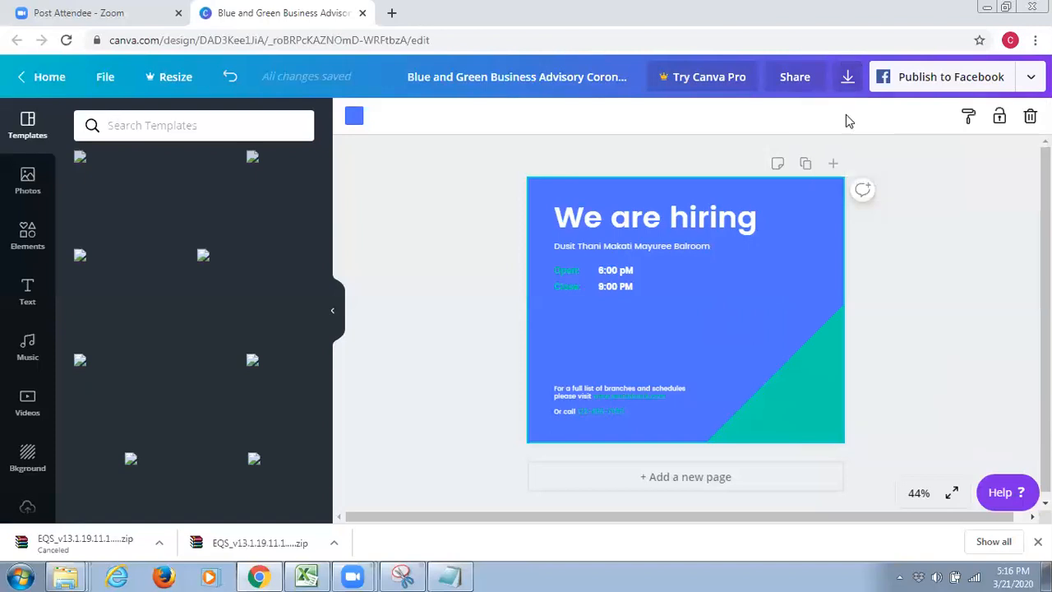
left_click(847, 76)
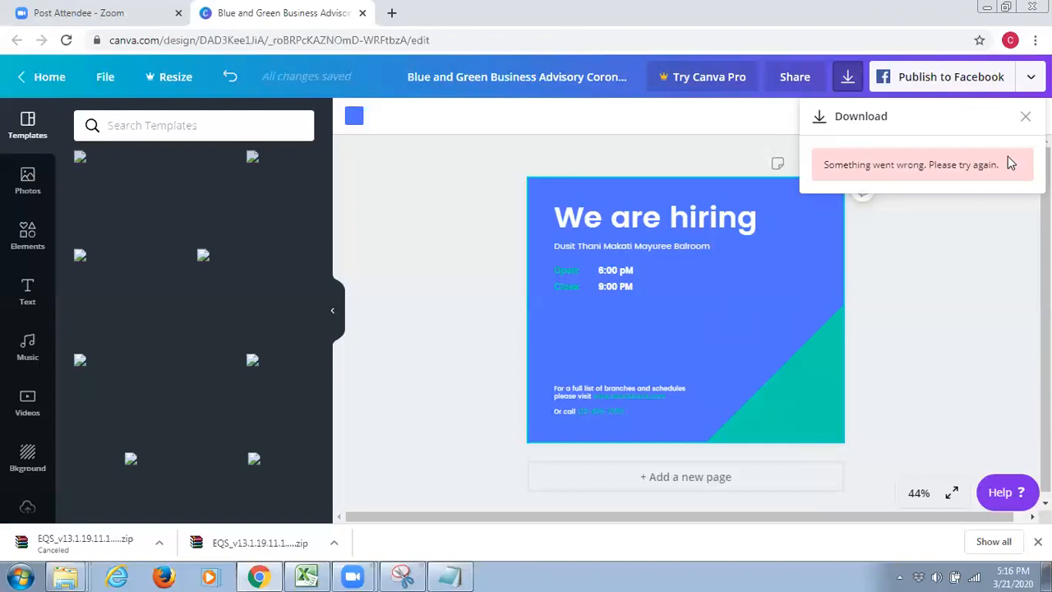
left_click(820, 362)
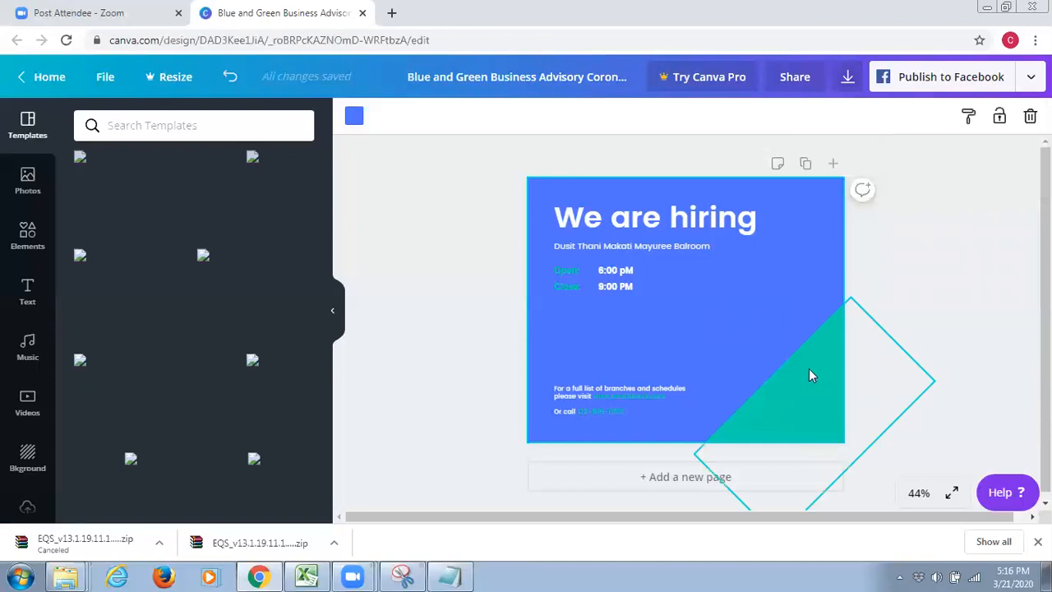
Browse the available templates for the design
scroll(808, 376, "down", 1)
scroll(775, 355, "up", 1)
left_click(541, 270)
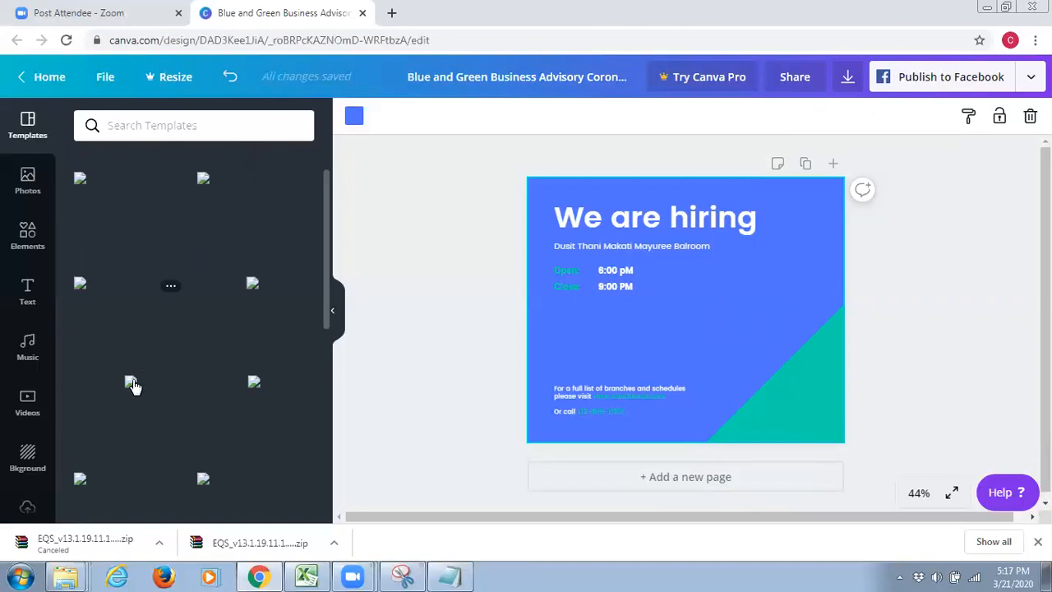
scroll(130, 394, "down", 5)
scroll(127, 397, "down", 3)
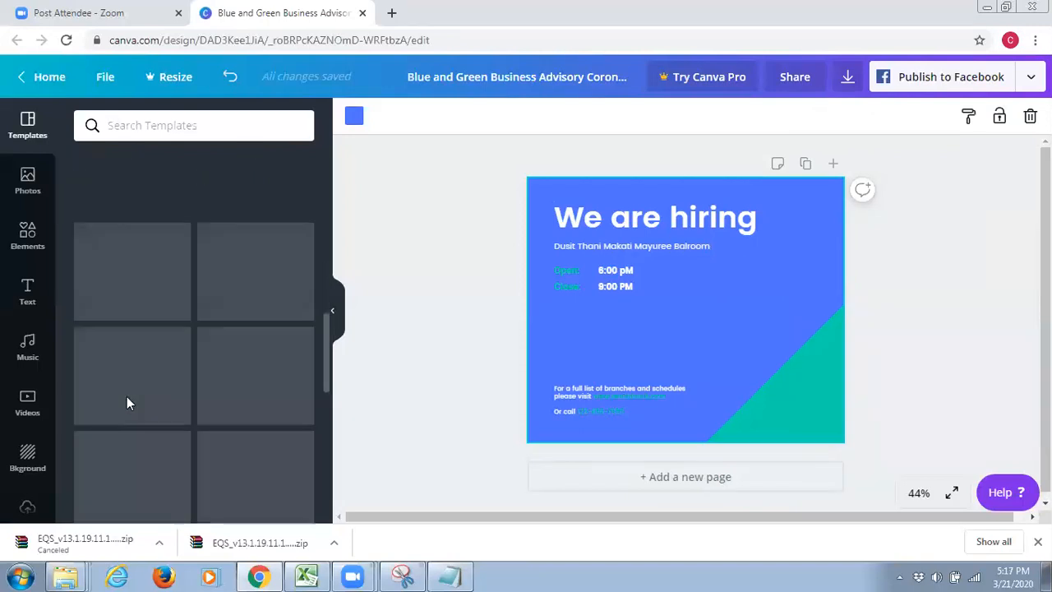
scroll(126, 397, "up", 8)
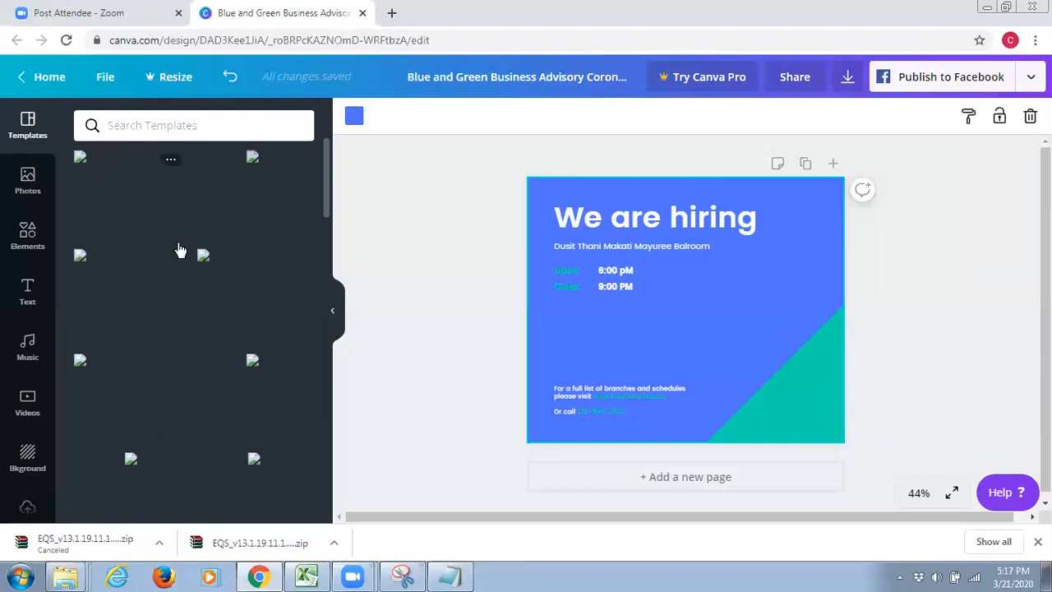
View the photo library and browse the element collections, from lines down to the sketchy flowers
left_click(30, 189)
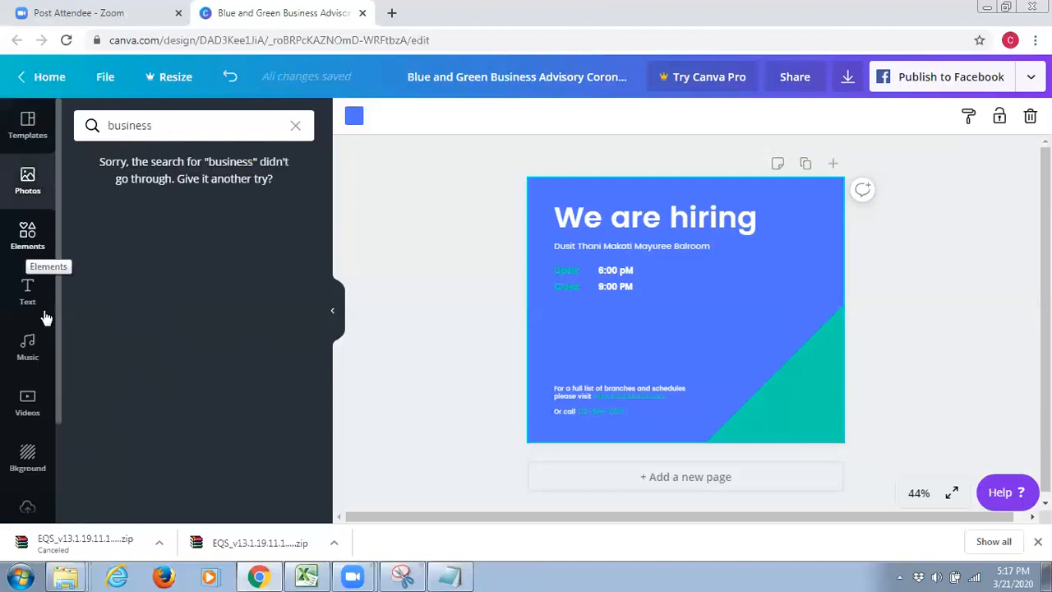
left_click(27, 234)
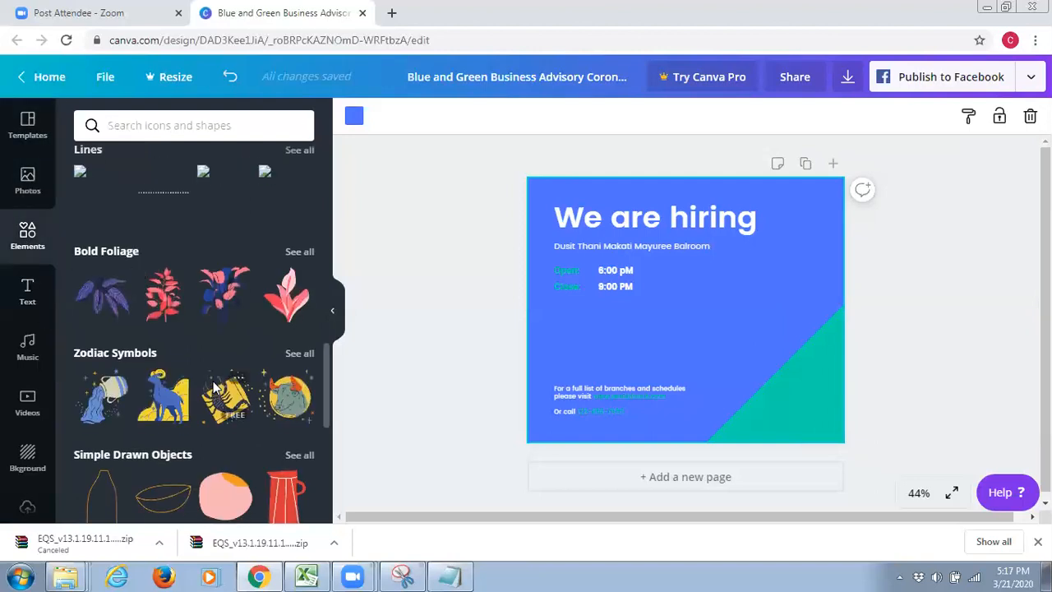
scroll(213, 385, "down", 2)
scroll(82, 362, "down", 1)
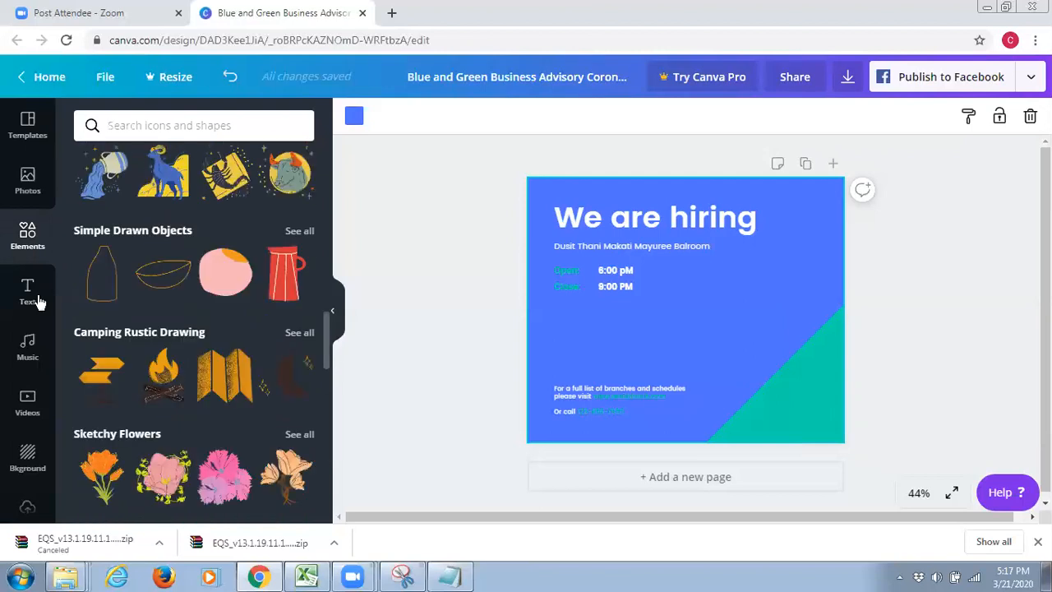
Add a heading text box, place it between the closing time and the branch details, and remove it by moving it off the page
left_click(27, 292)
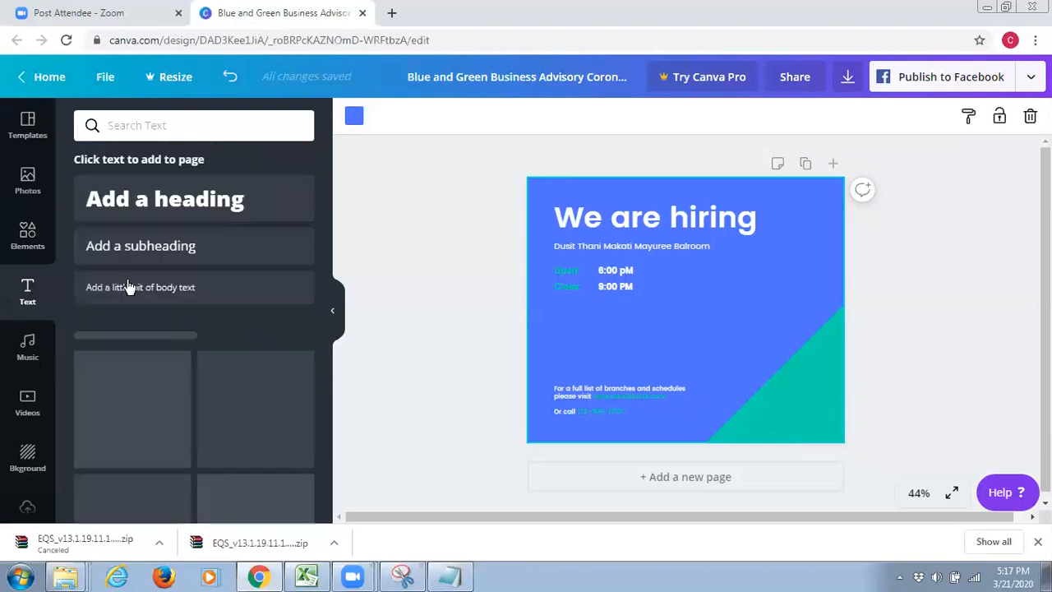
left_click_drag(164, 199, 697, 352)
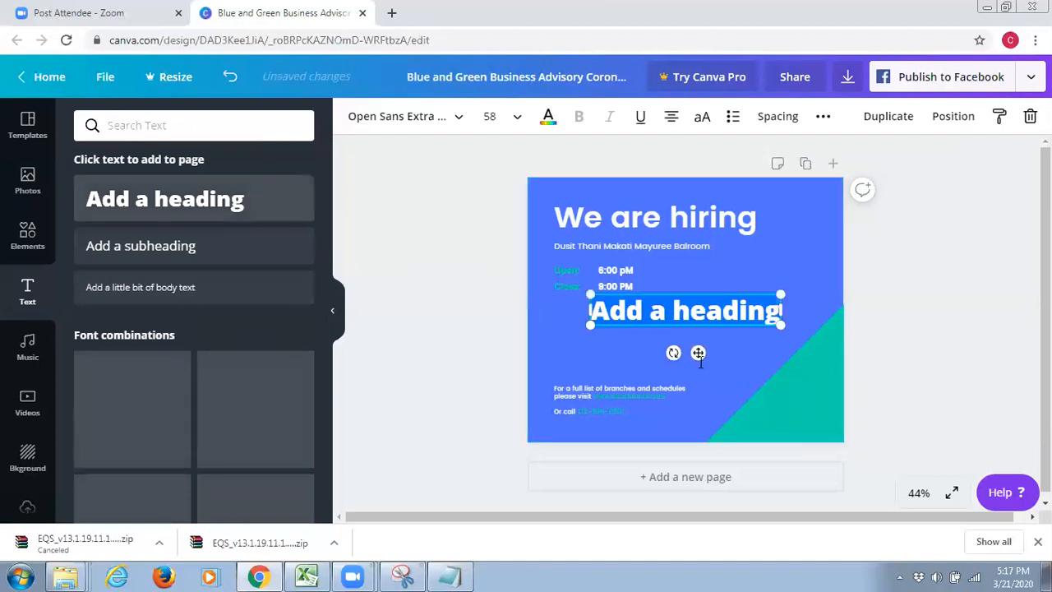
left_click_drag(633, 310, 602, 348)
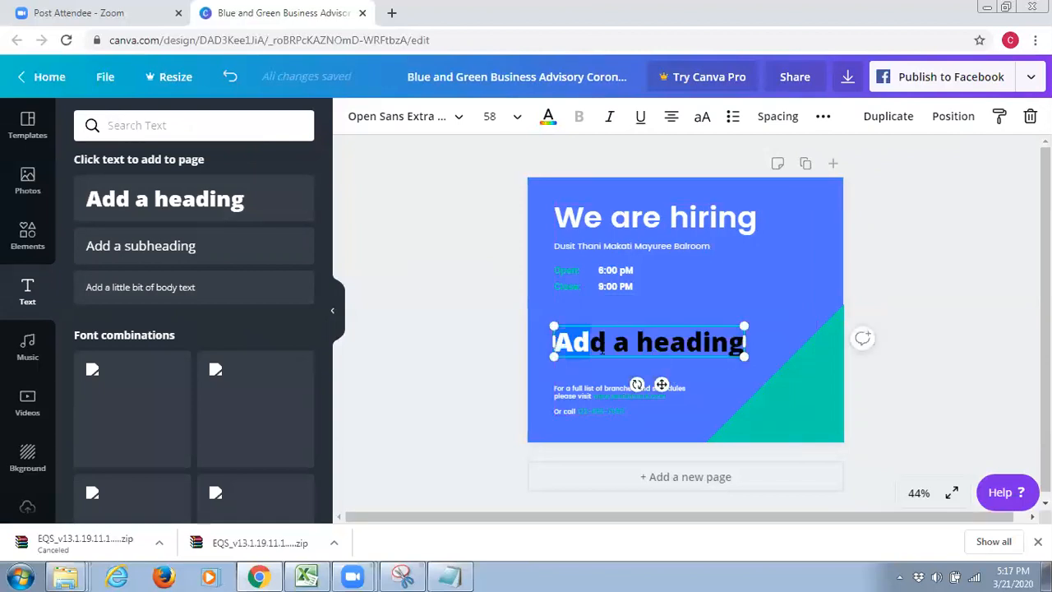
left_click(606, 345)
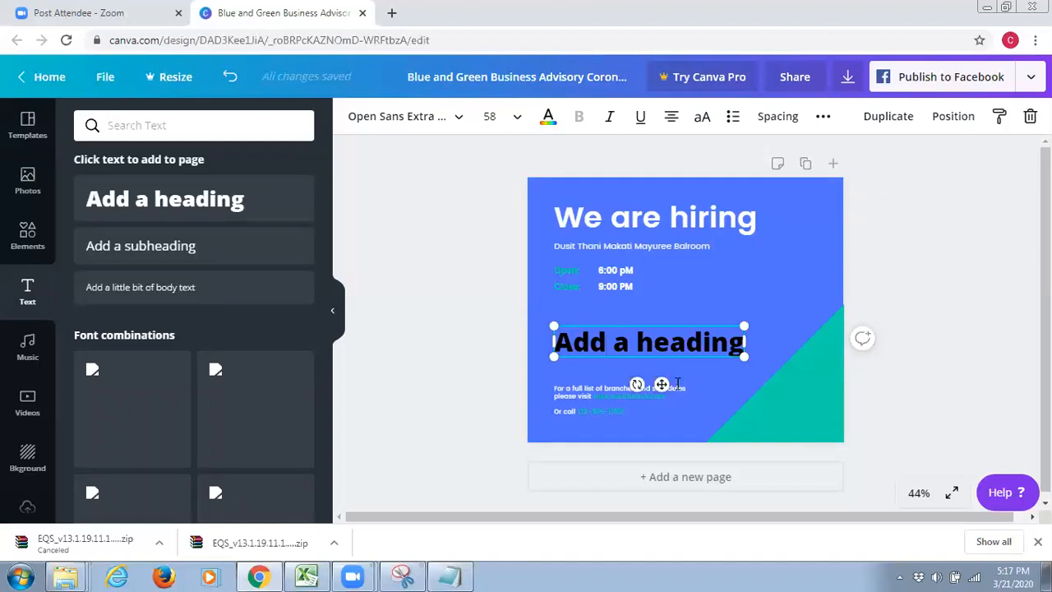
left_click_drag(662, 385, 1032, 337)
left_click(912, 167)
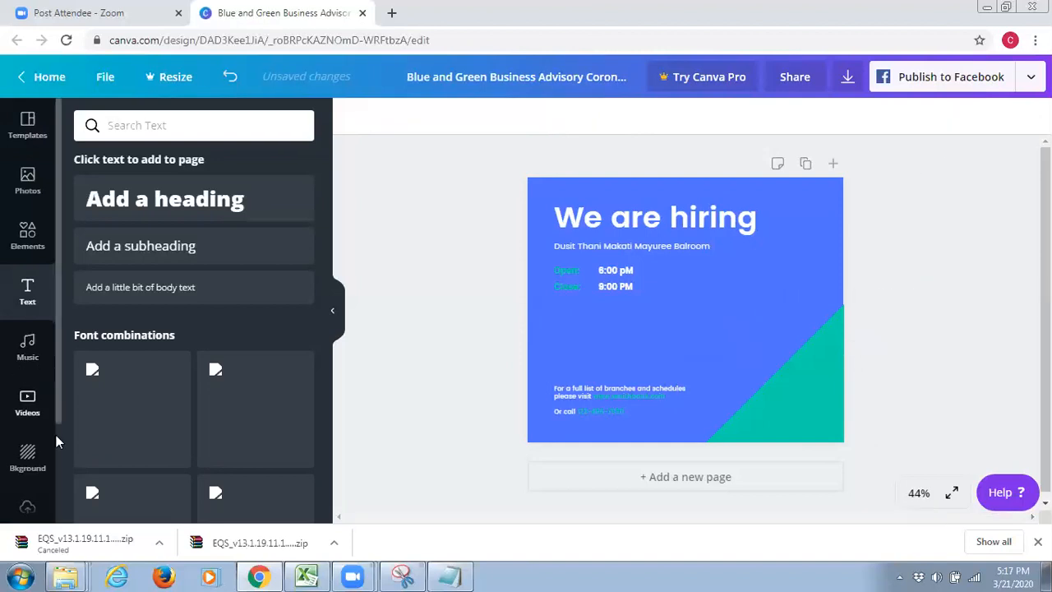
Look over the available tool categories and open the video library
scroll(56, 434, "down", 1)
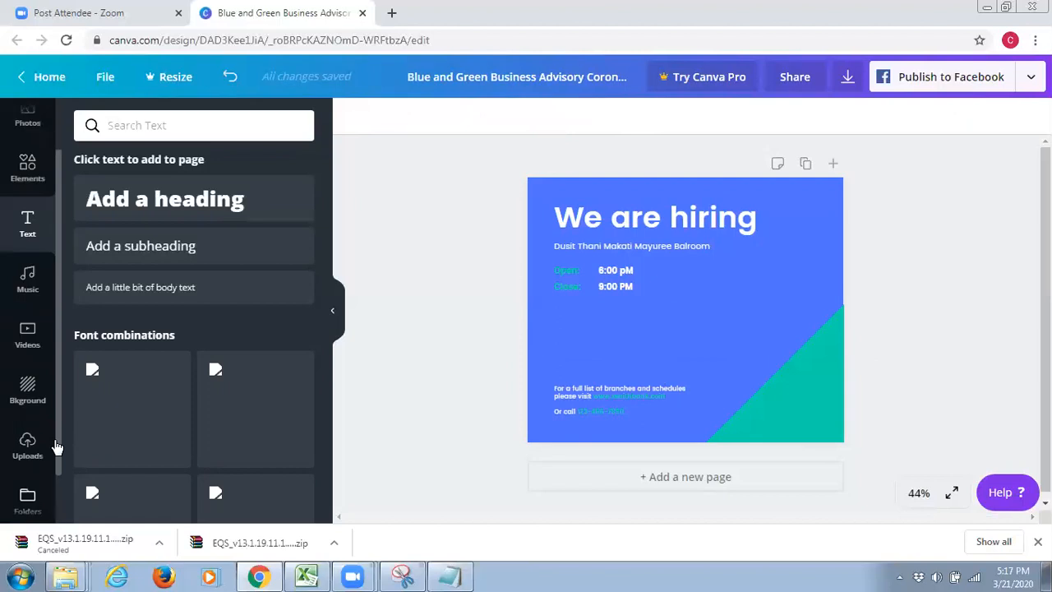
scroll(56, 447, "up", 1)
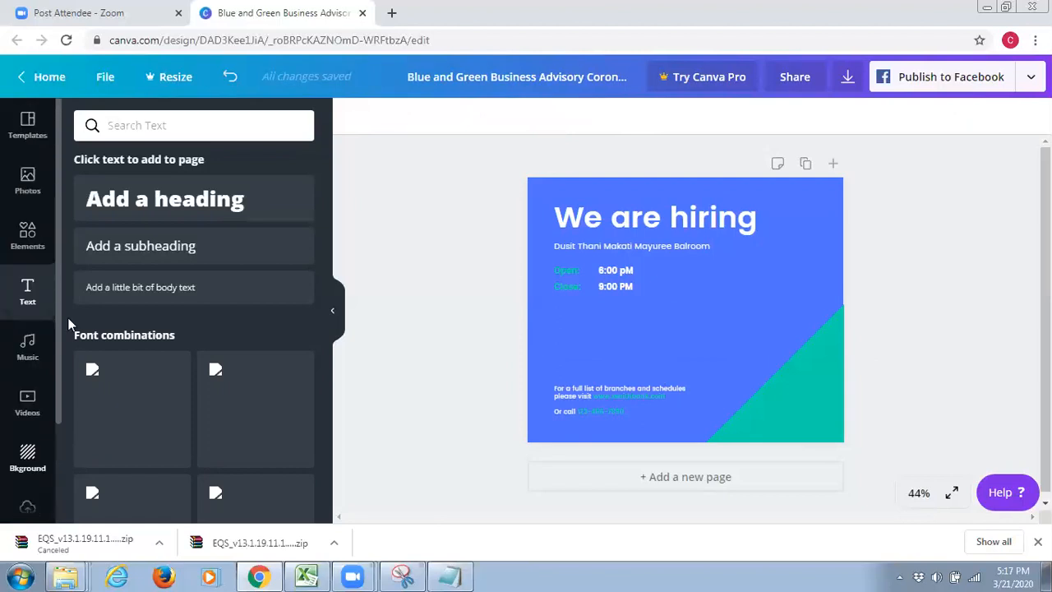
left_click(24, 407)
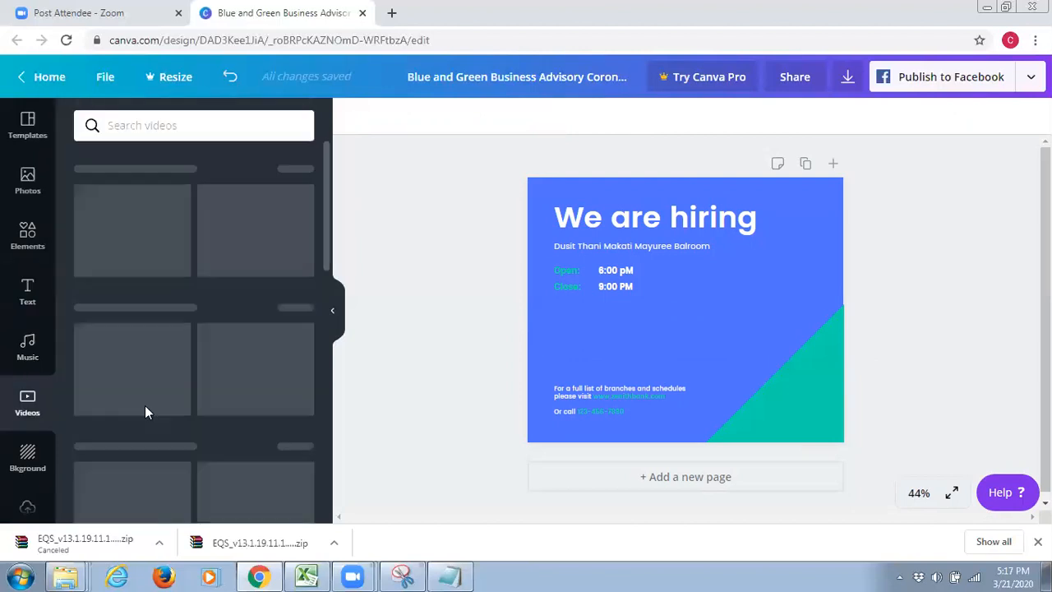